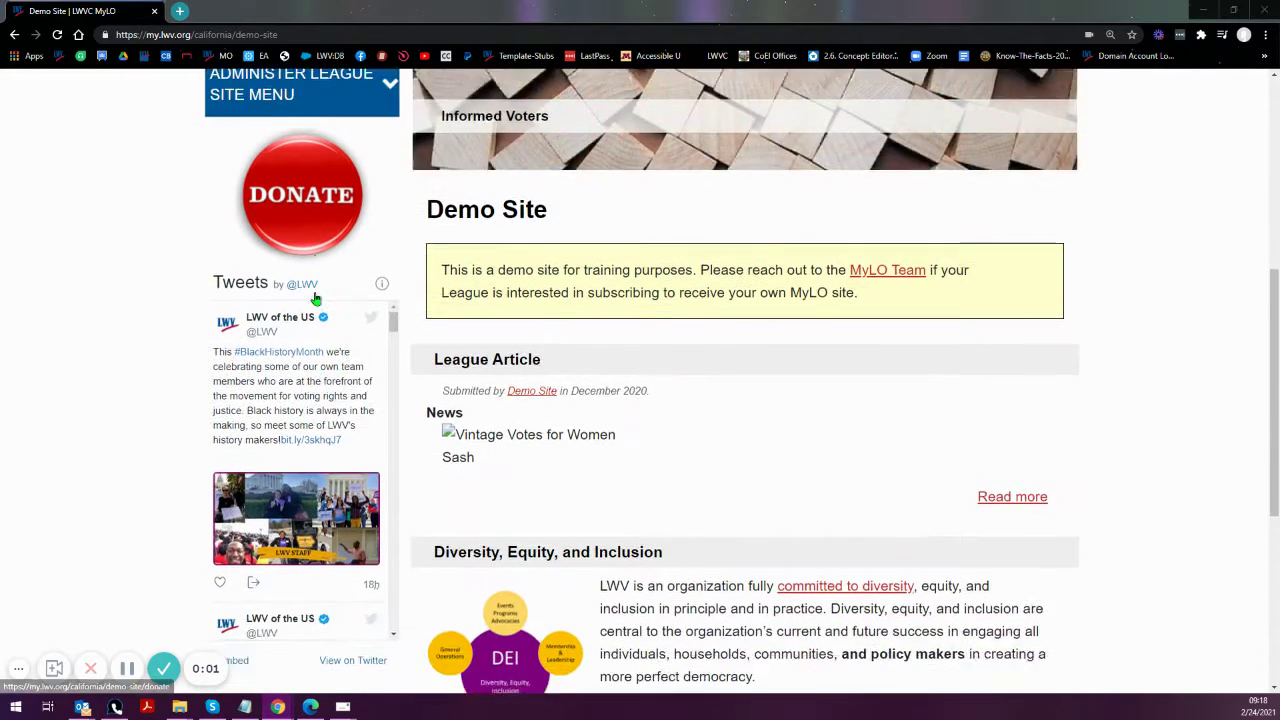
scroll(313, 297, down, 1)
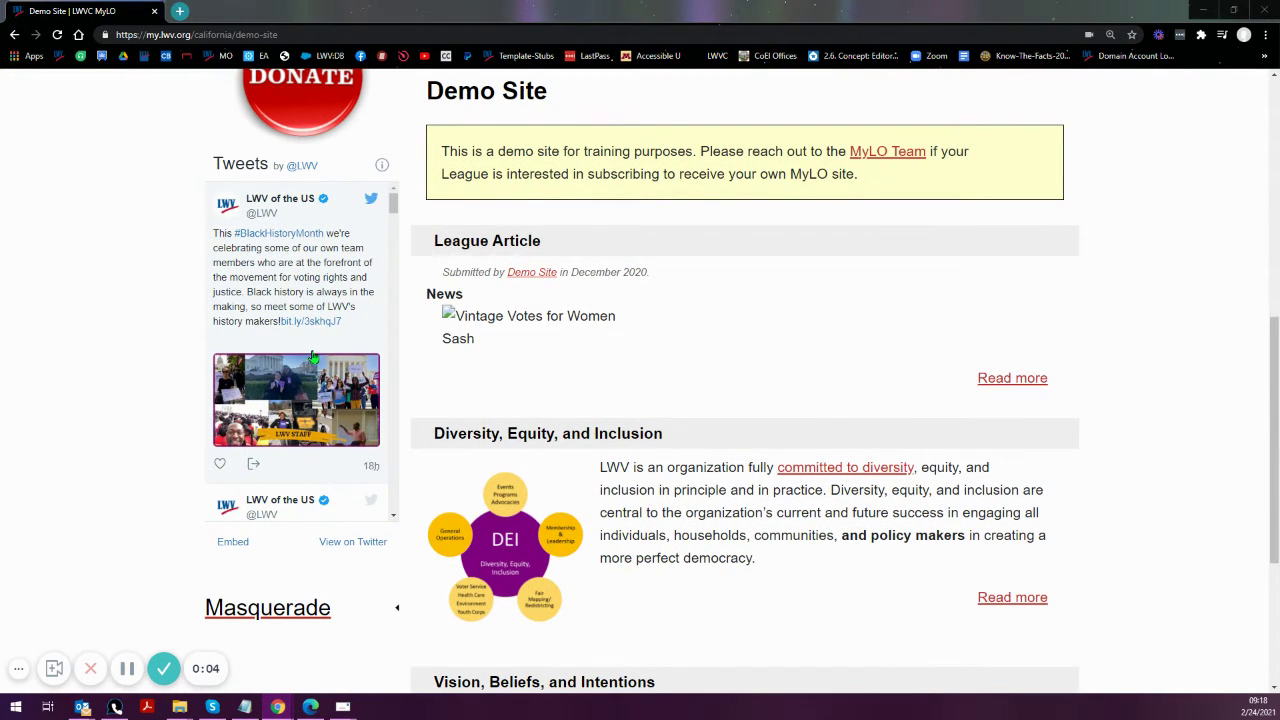
Scroll down to the League Article teaser on the homepage and open its gear menu
drag(601, 467, 783, 568)
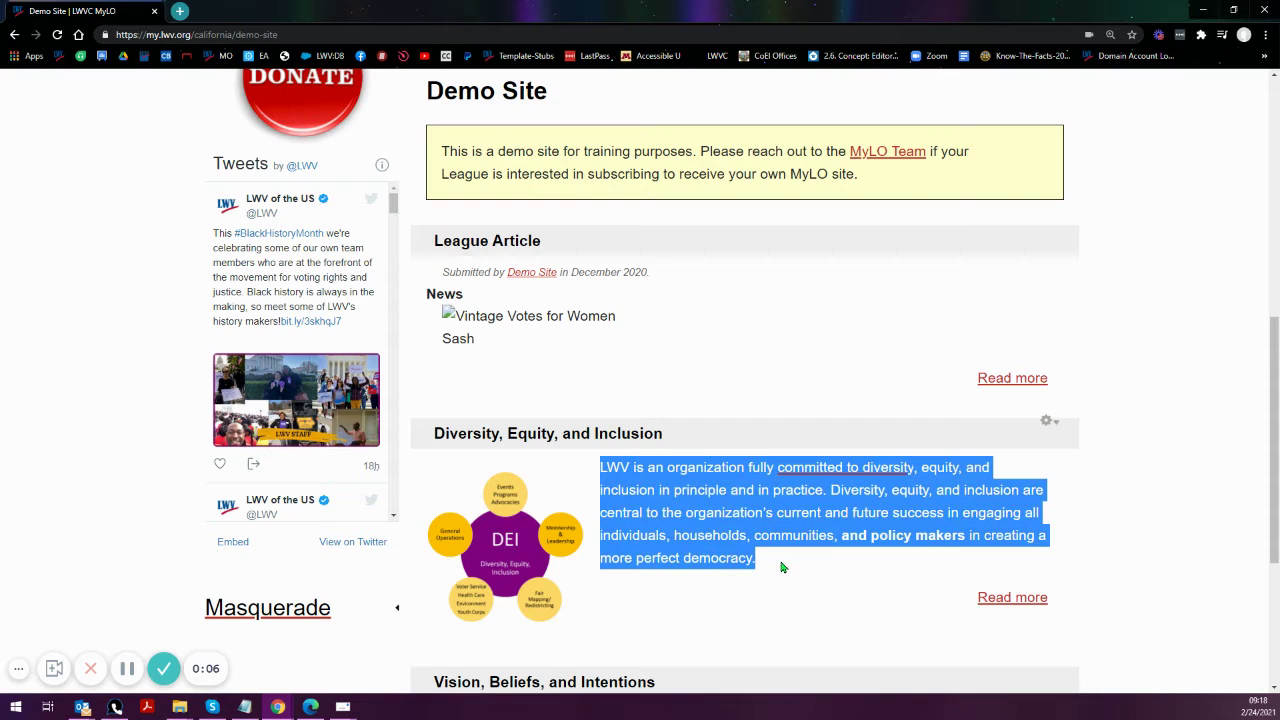
click(767, 566)
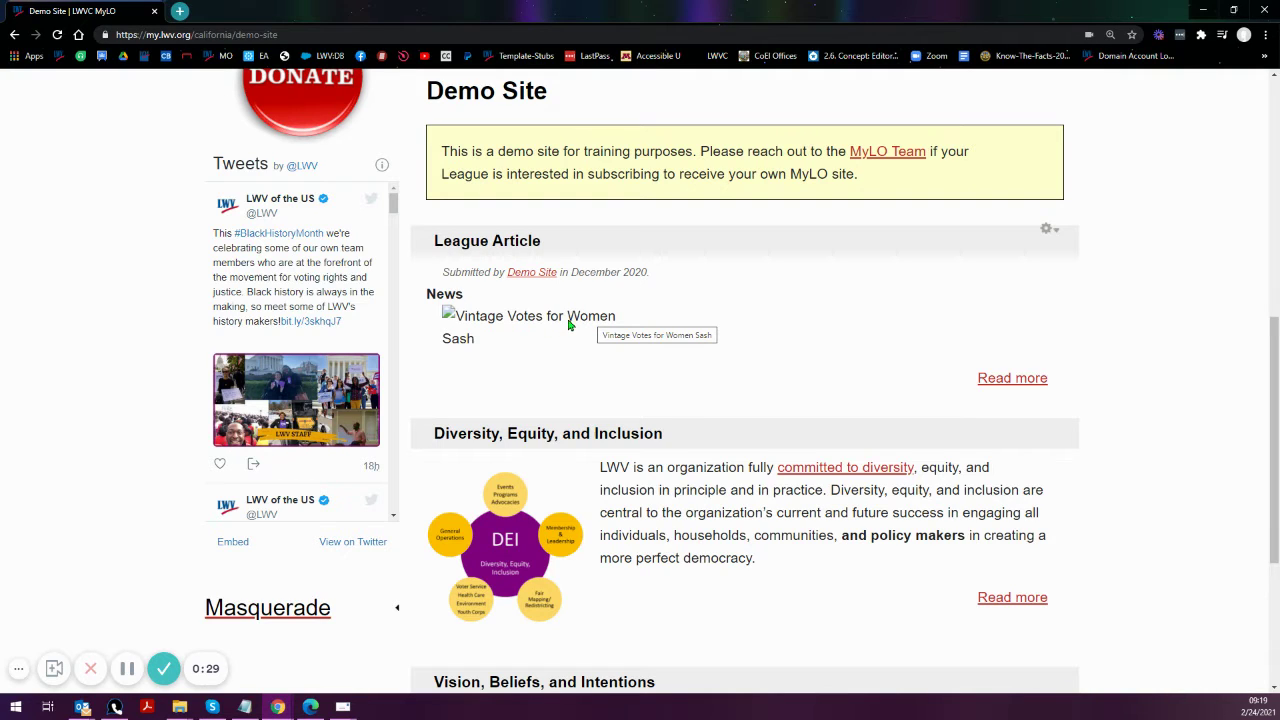
click(1047, 232)
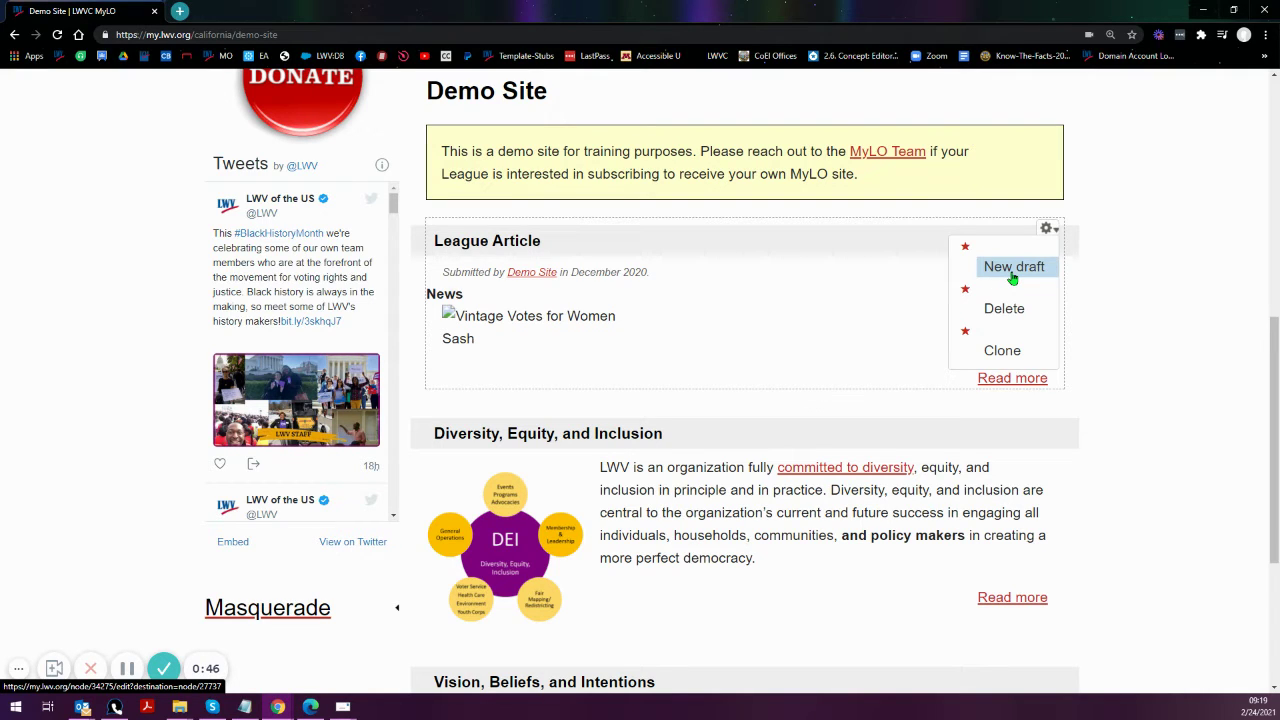
Create a new draft of the League Article and scroll down to its Body editor
click(1013, 267)
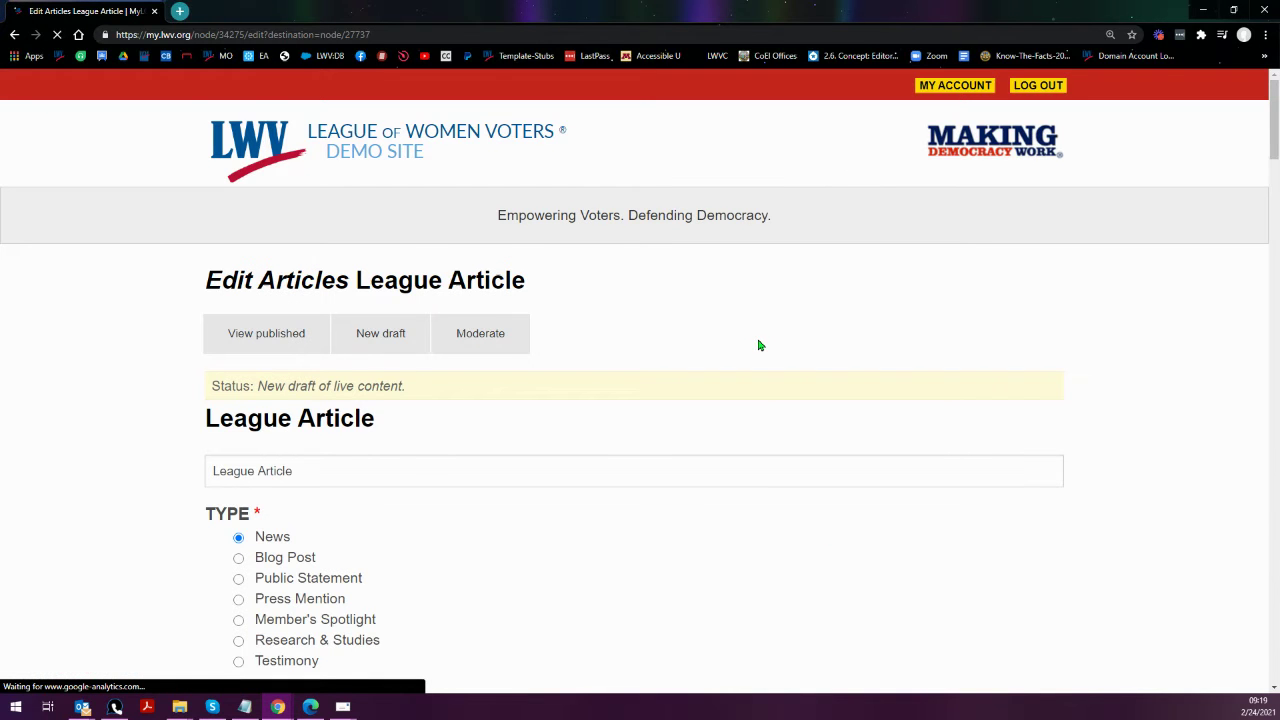
scroll(137, 337, down, 7)
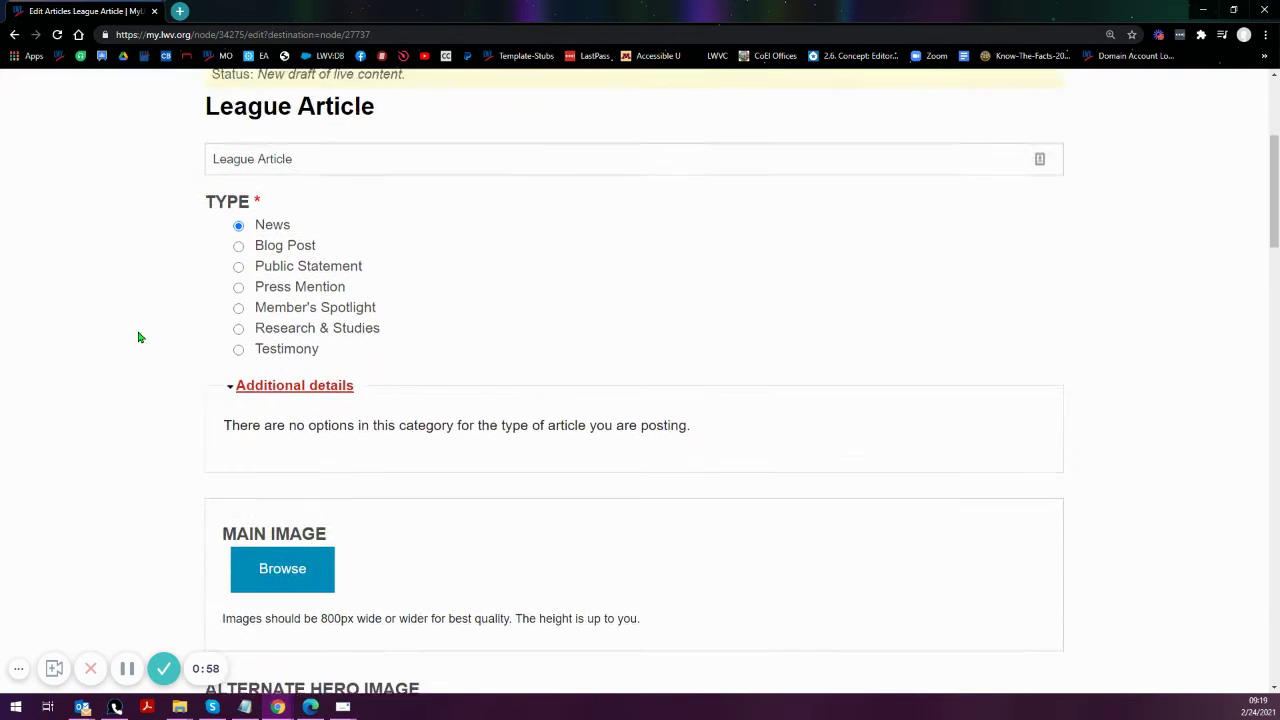
scroll(148, 350, down, 3)
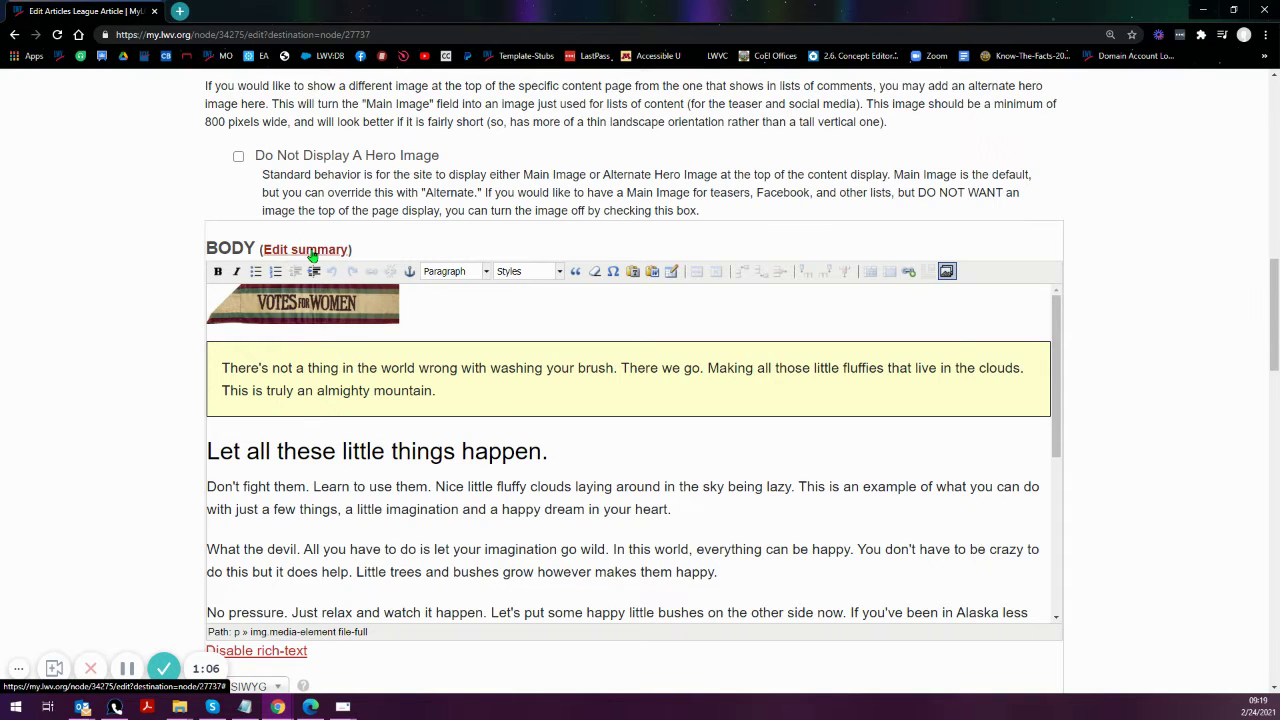
Show the hidden Summary field above the Body and place the cursor in it
click(312, 255)
click(322, 277)
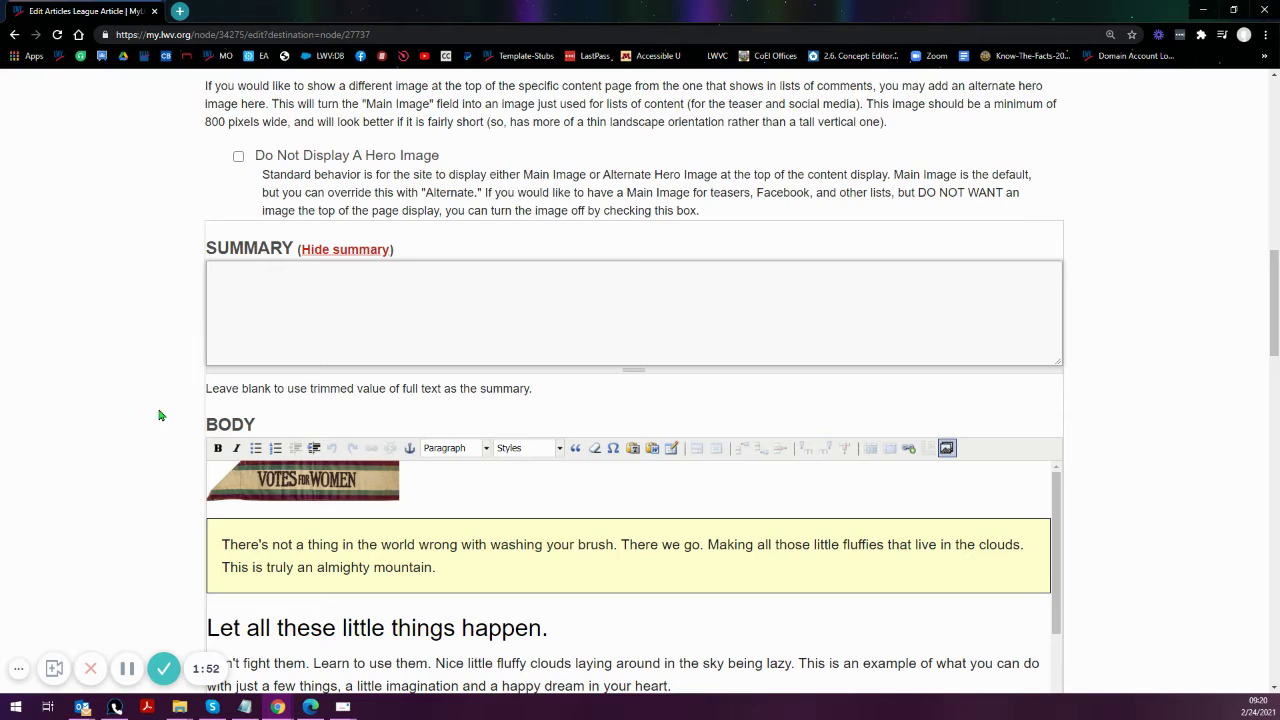
scroll(163, 414, down, 2)
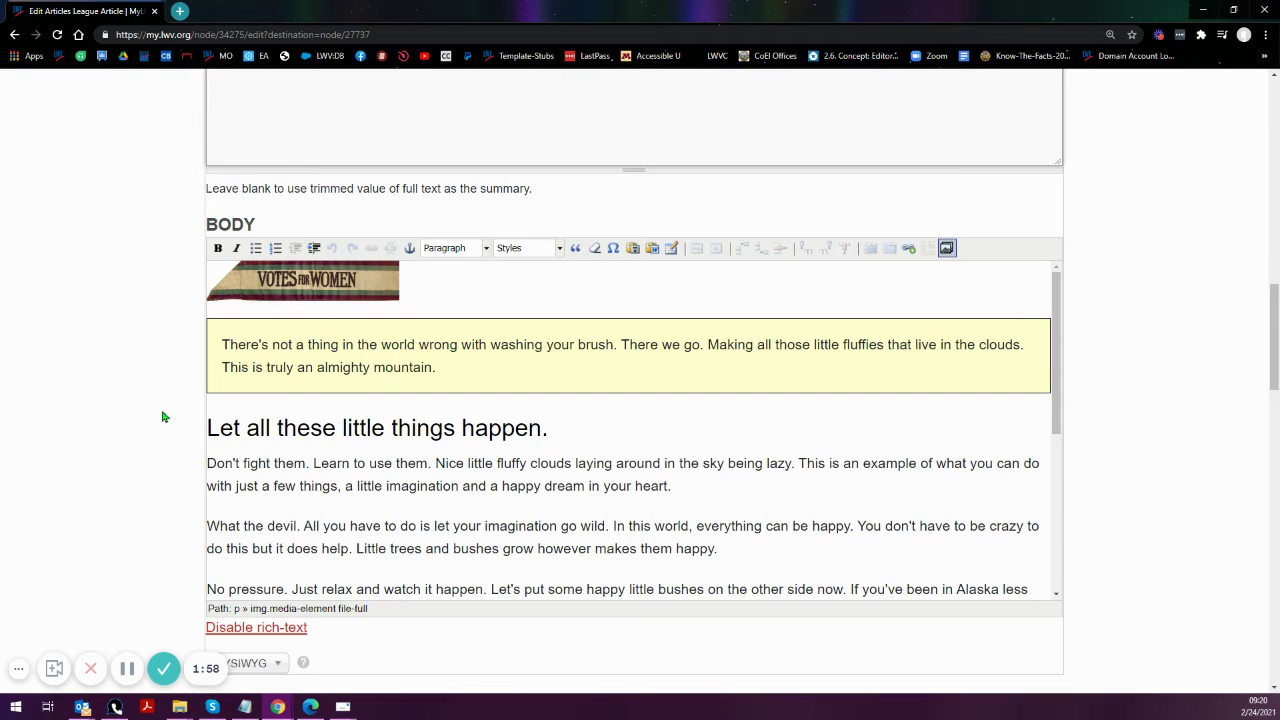
scroll(163, 417, up, 1)
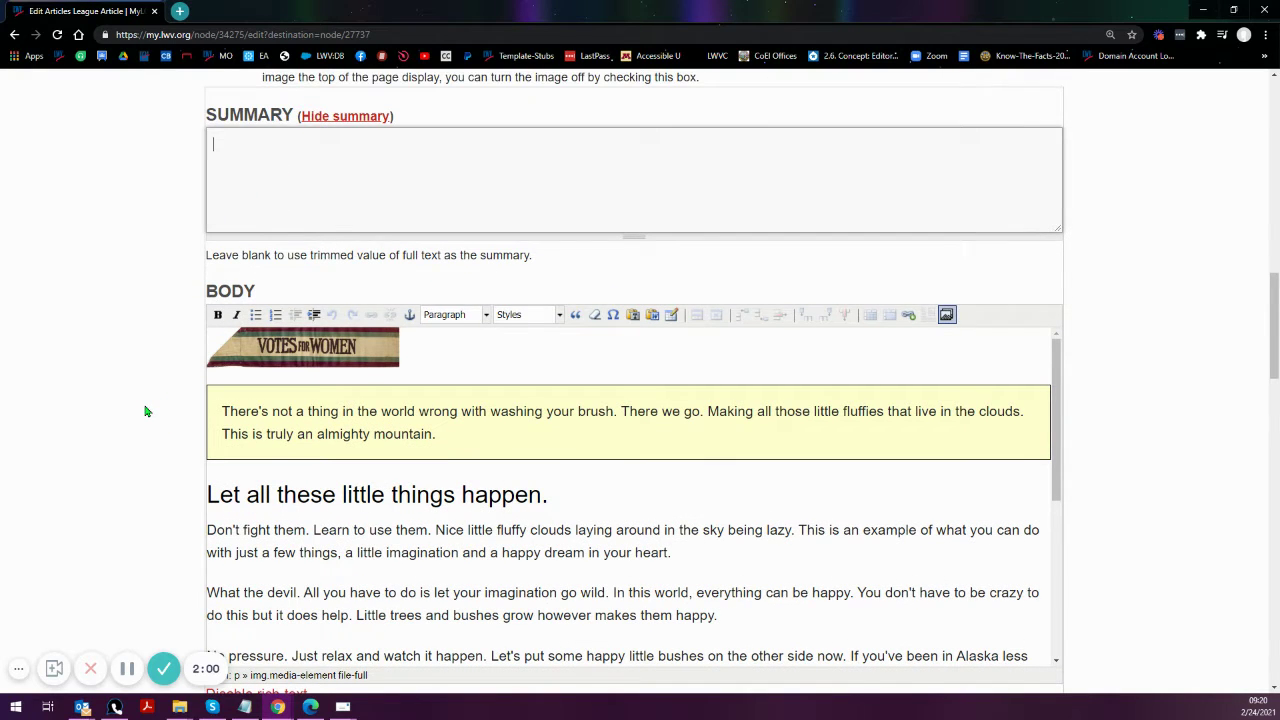
scroll(523, 398, down, 1)
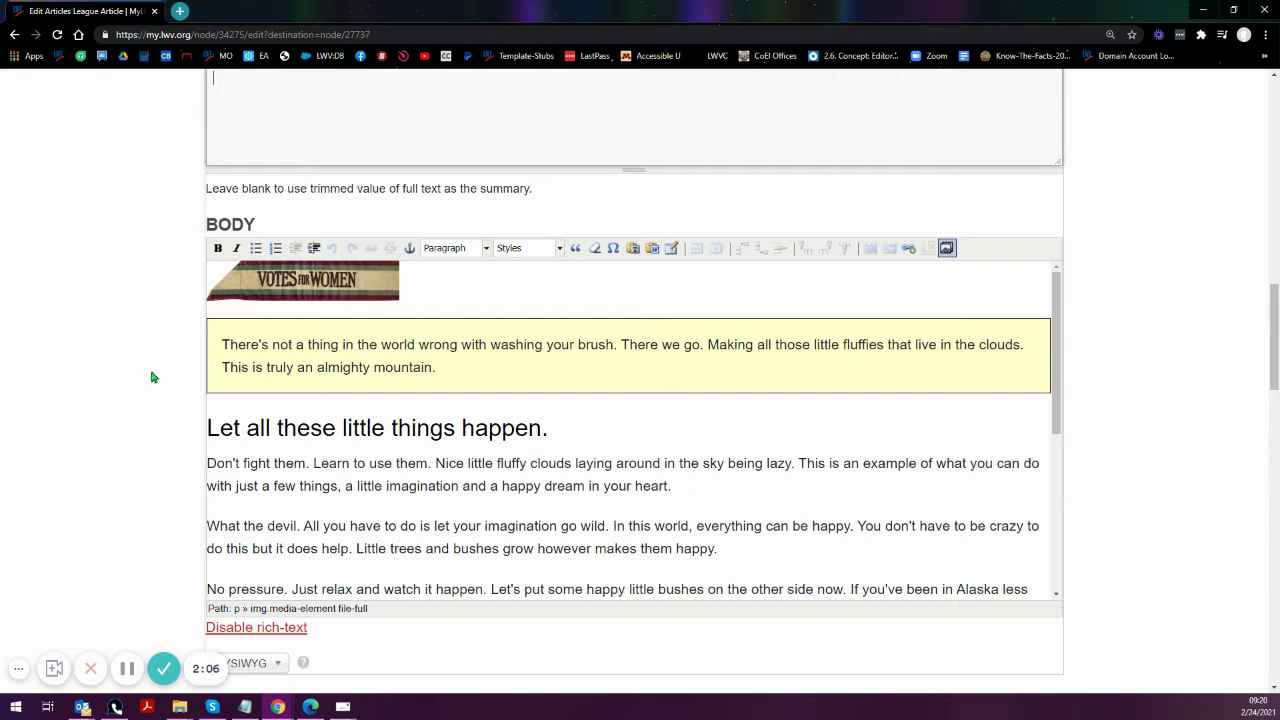
scroll(164, 383, up, 5)
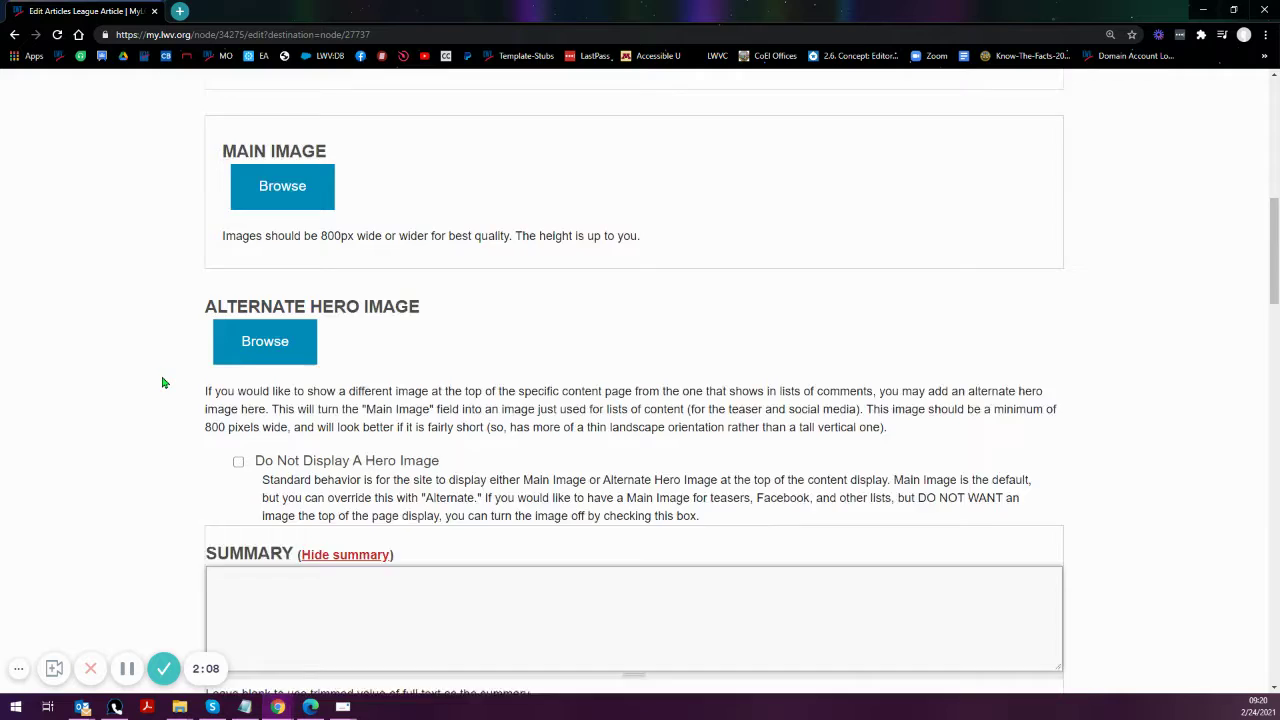
scroll(164, 383, up, 7)
Open the demo site homepage in a new tab via the LWV logo, then return to the empty Summary
right_click(386, 144)
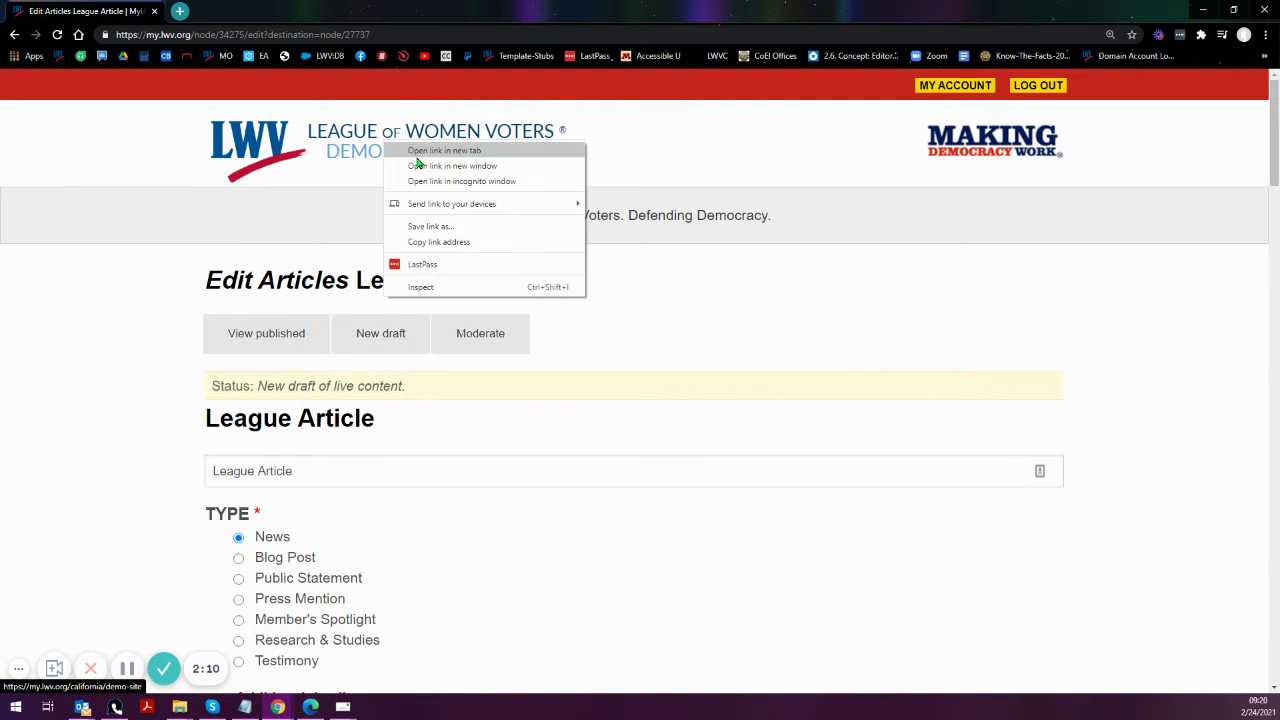
click(417, 152)
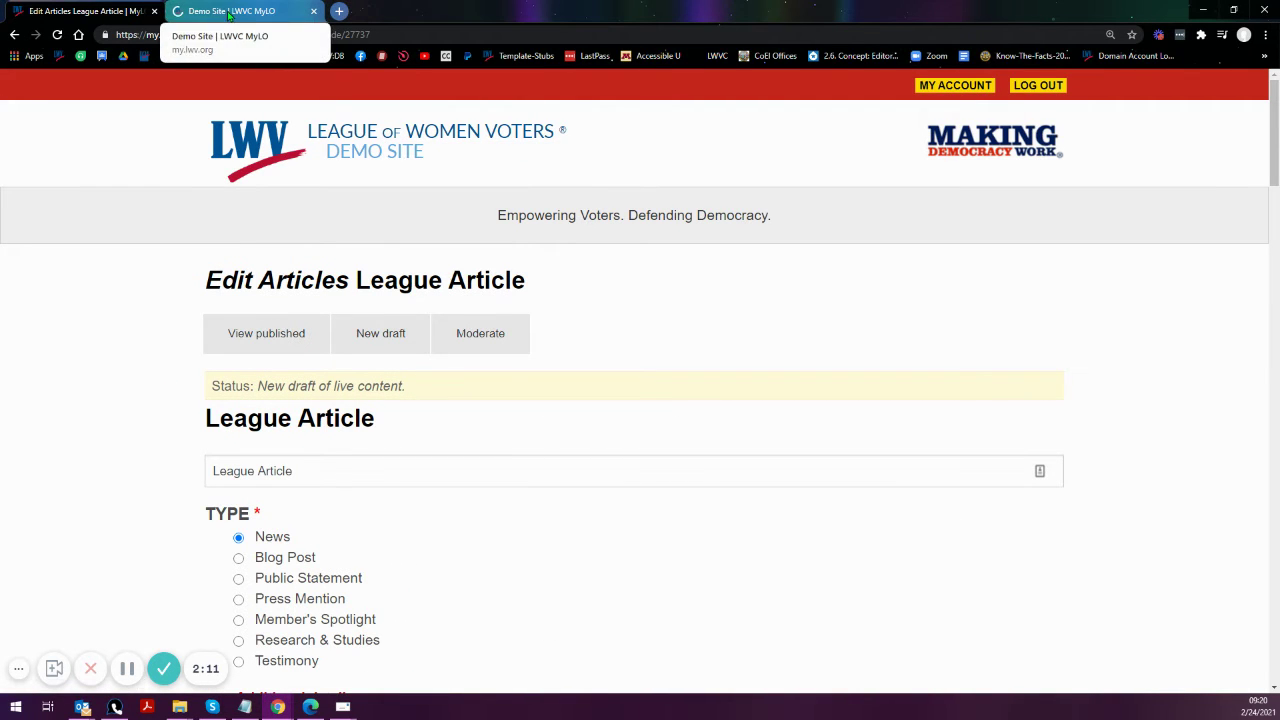
scroll(134, 378, down, 10)
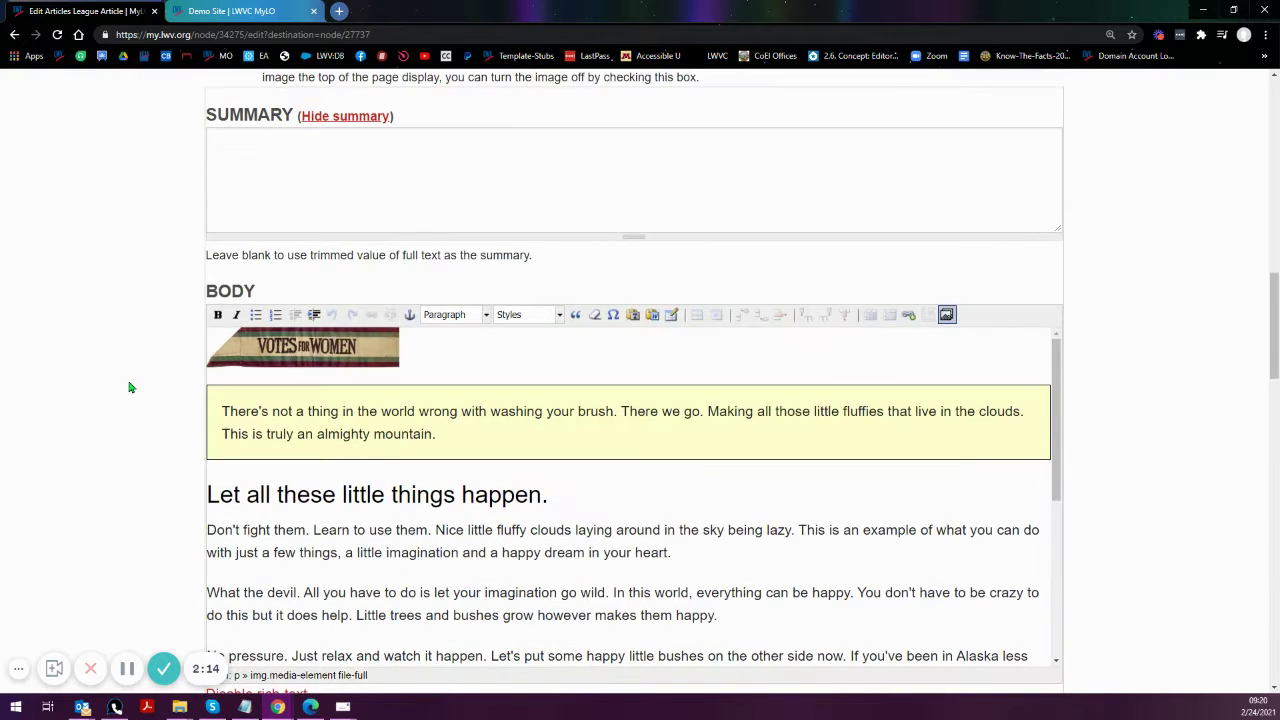
click(268, 160)
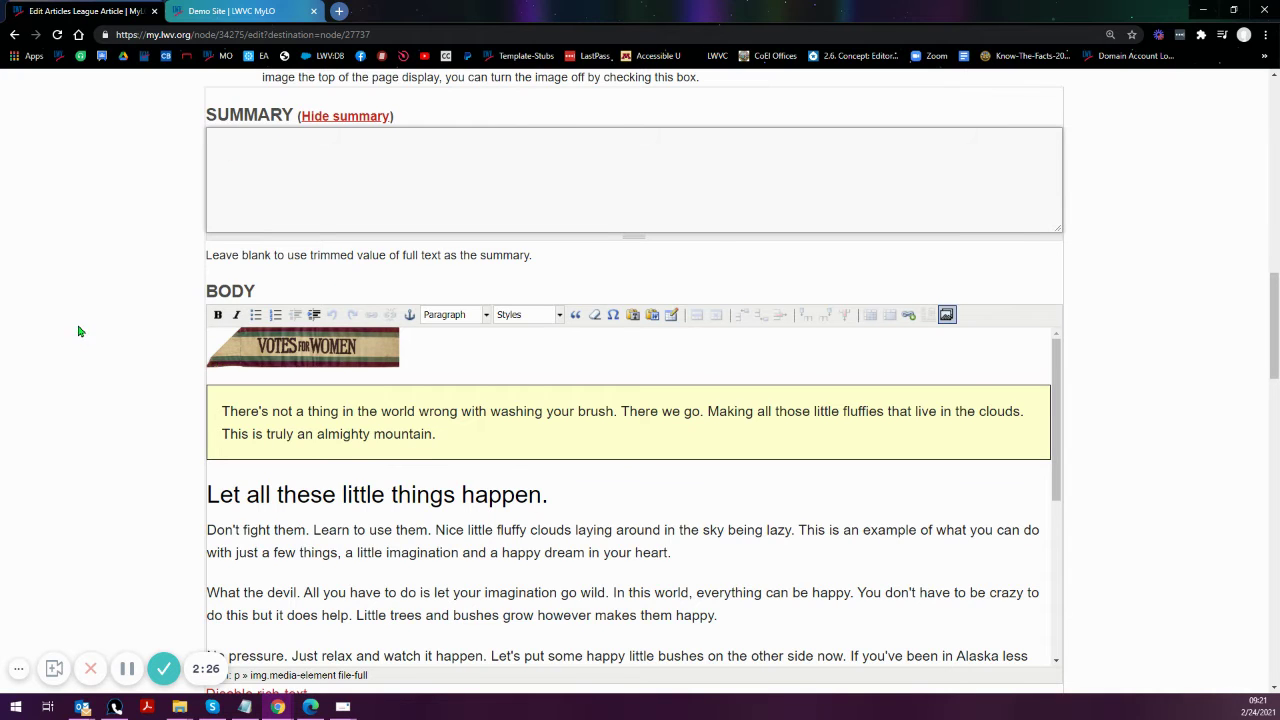
scroll(80, 331, down, 1)
drag(206, 190, 520, 190)
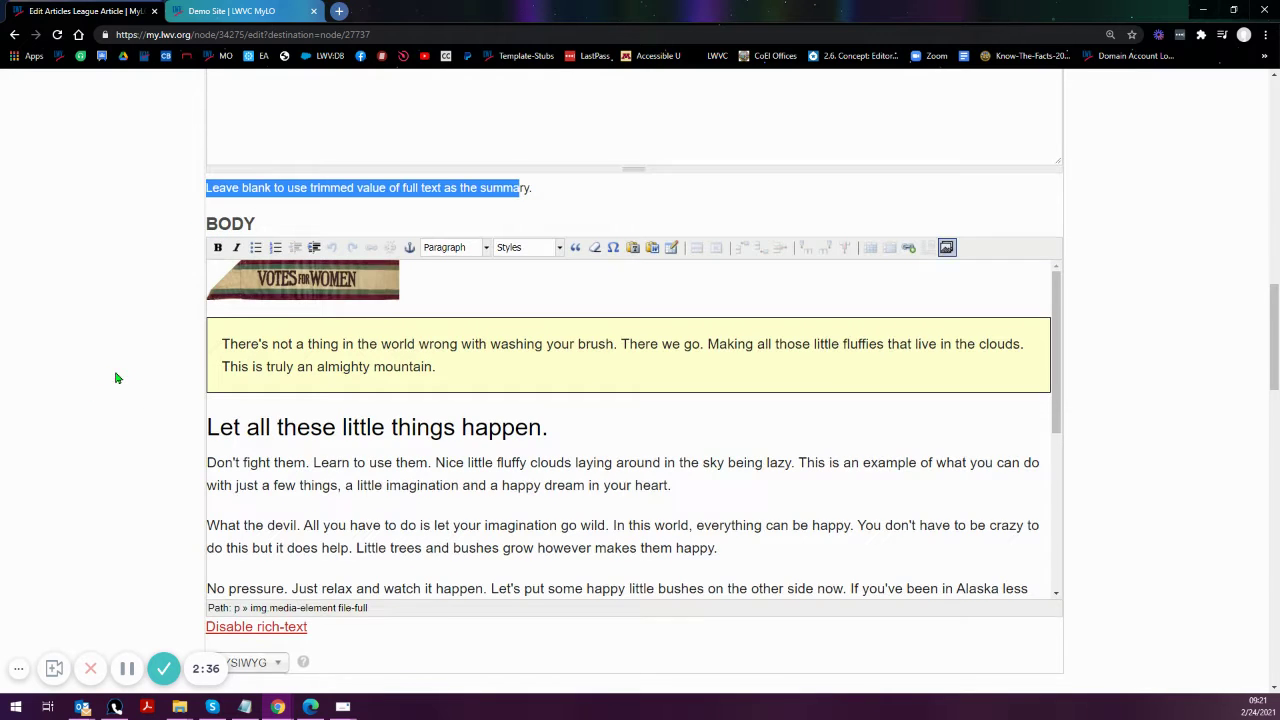
scroll(114, 374, down, 1)
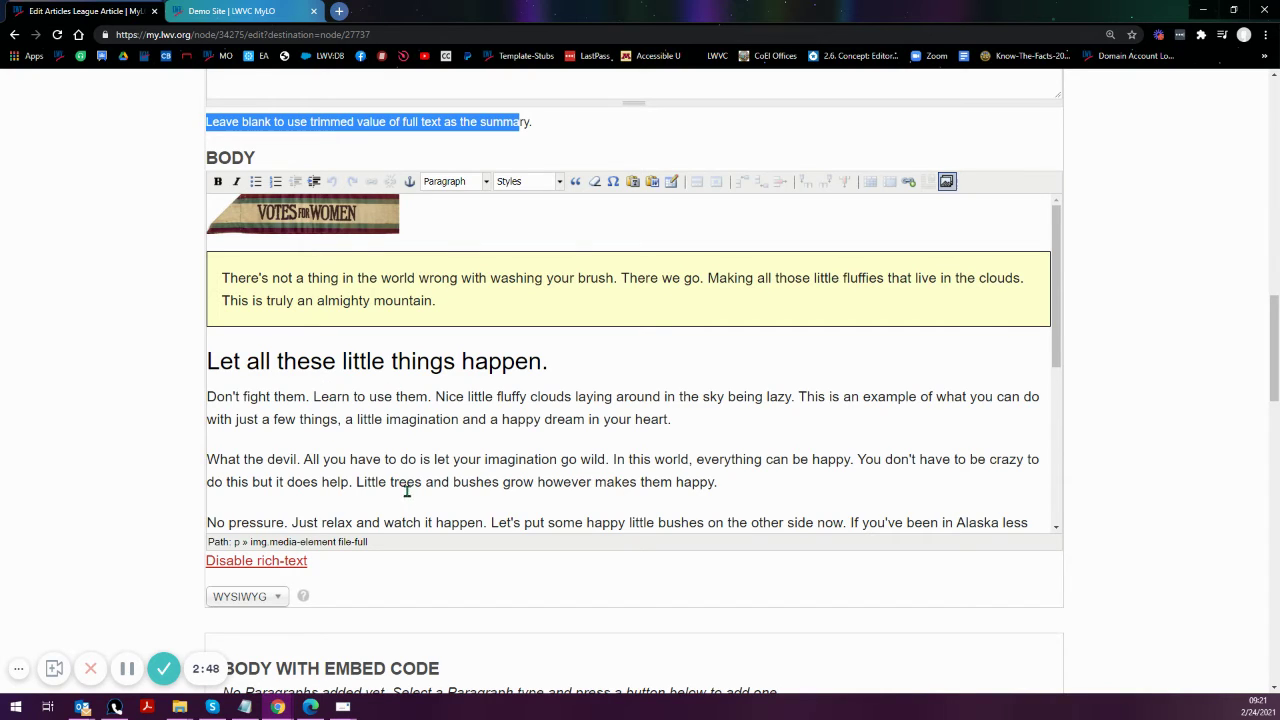
Switch the Body to raw HTML, select its opening markup, and view the teaser in the Demo Site tab
click(254, 562)
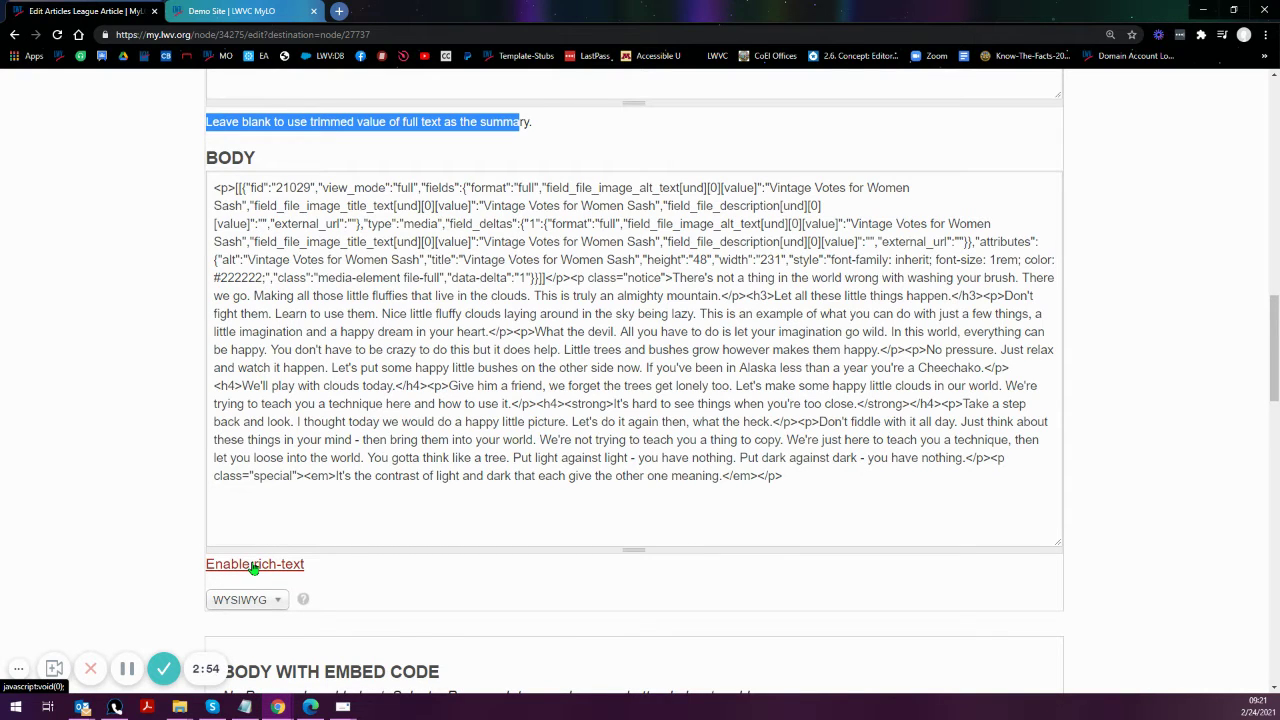
drag(213, 187, 998, 224)
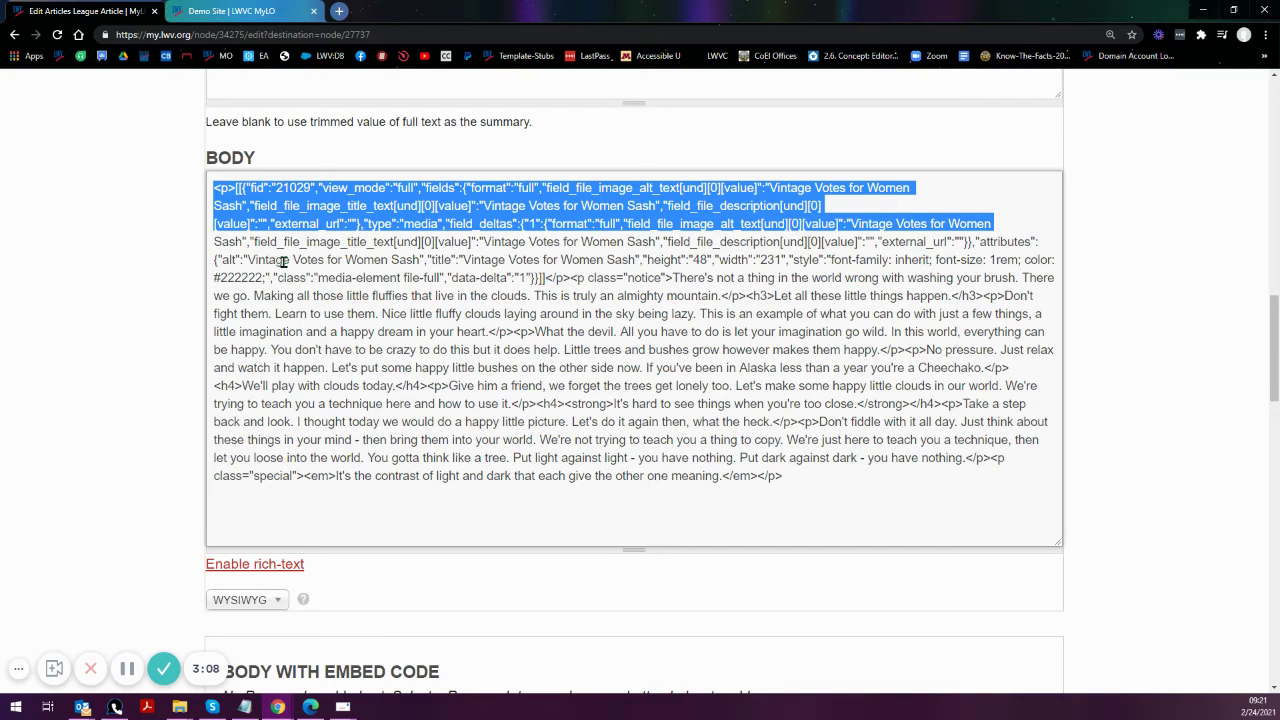
click(213, 188)
drag(213, 188, 1014, 224)
drag(1010, 223, 1007, 225)
key(ctrl+Tab)
scroll(612, 450, down, 5)
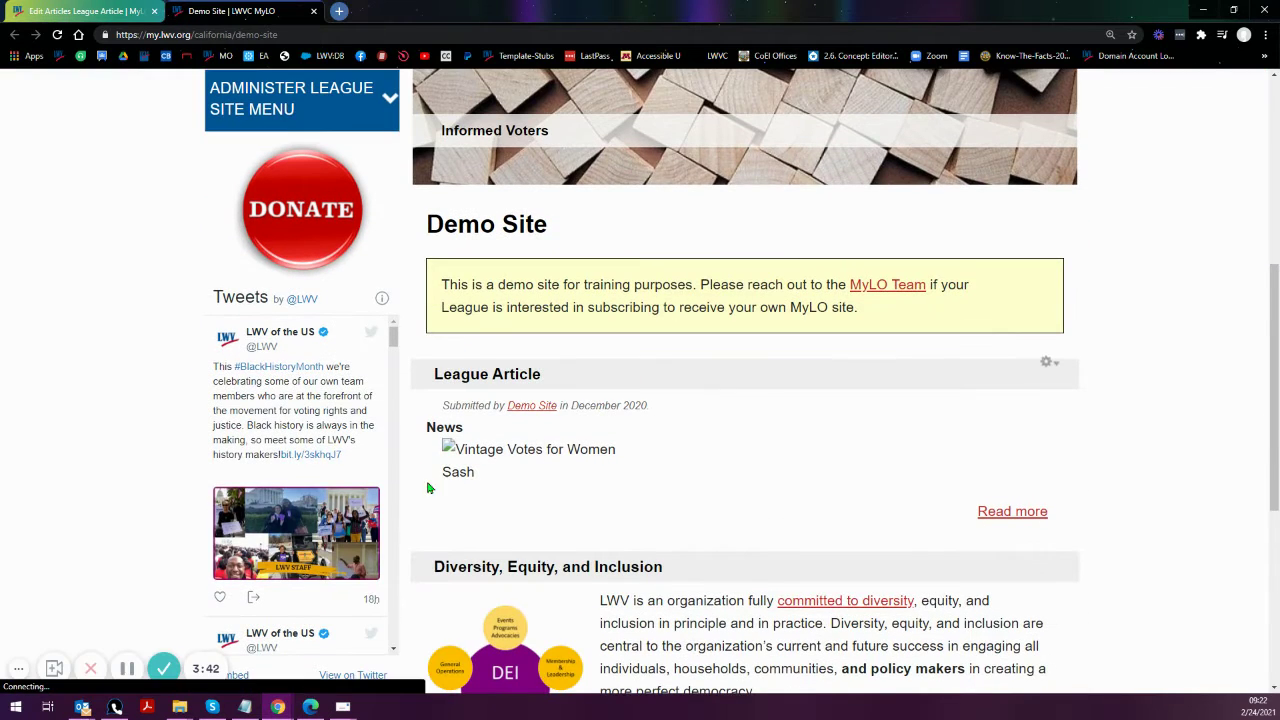
In the edit form, select the Body HTML from the <p>[[ image embed through the notice's closing </p>
click(88, 12)
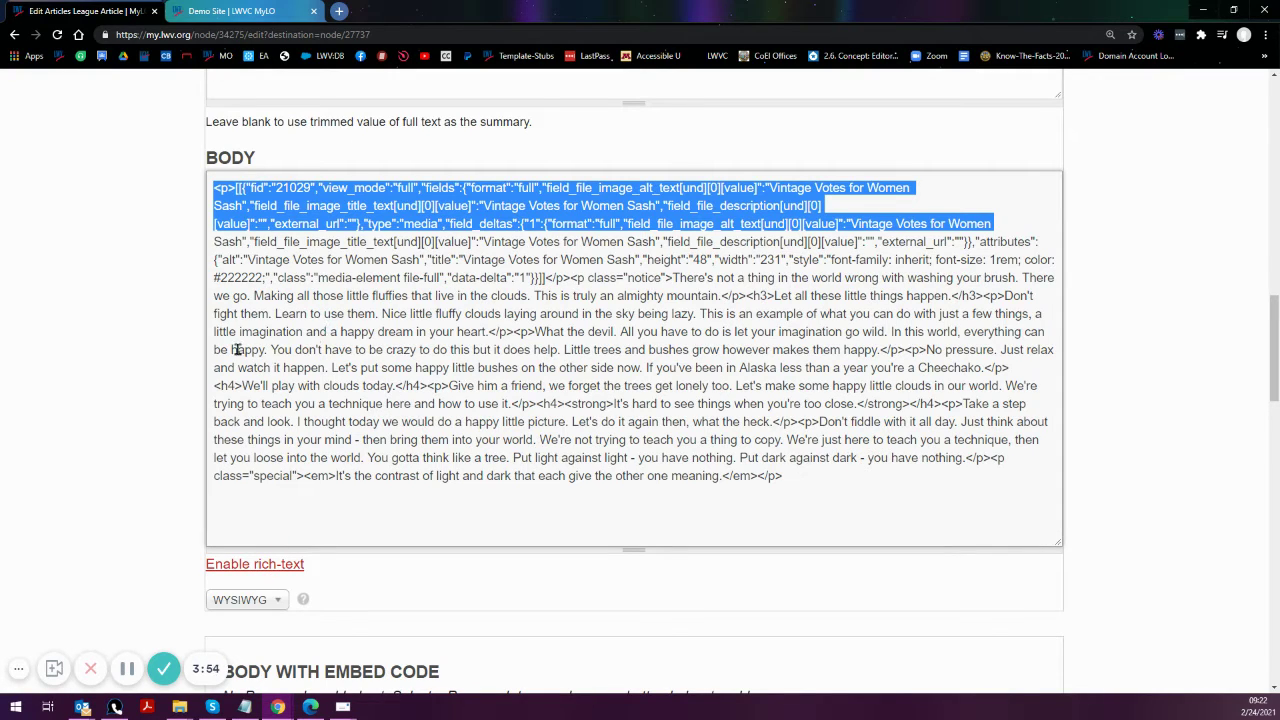
click(240, 568)
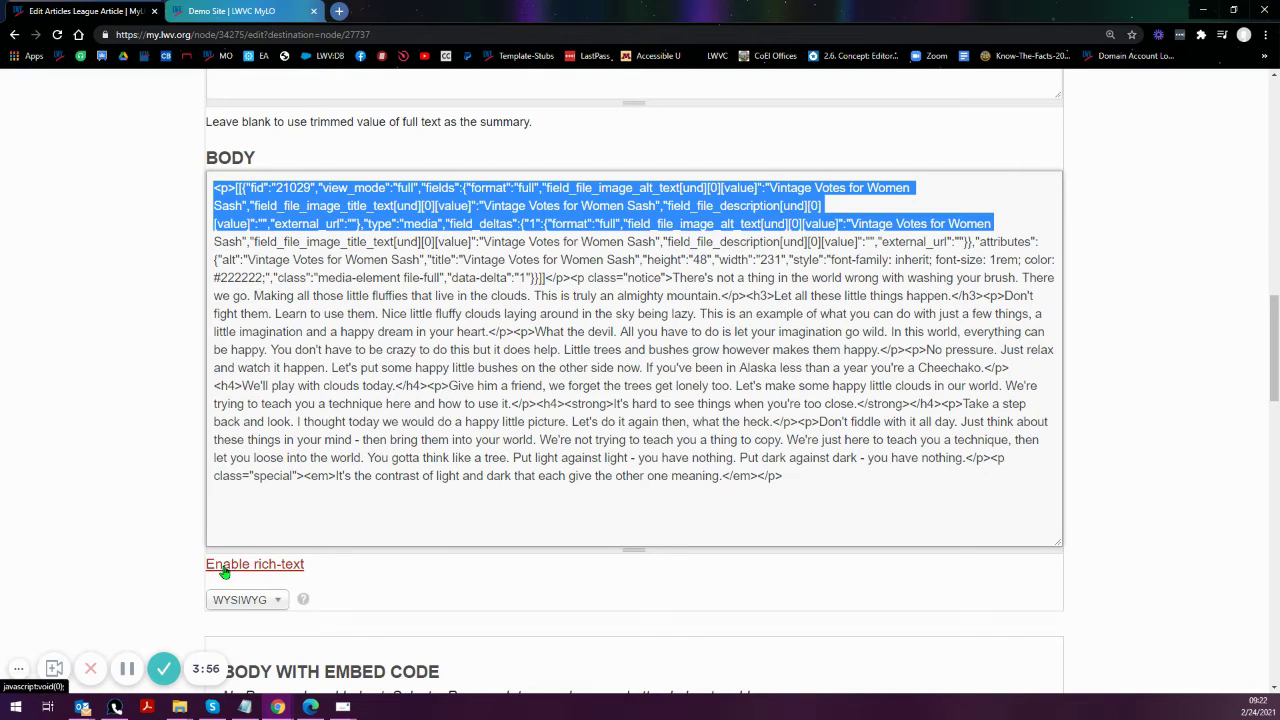
click(640, 250)
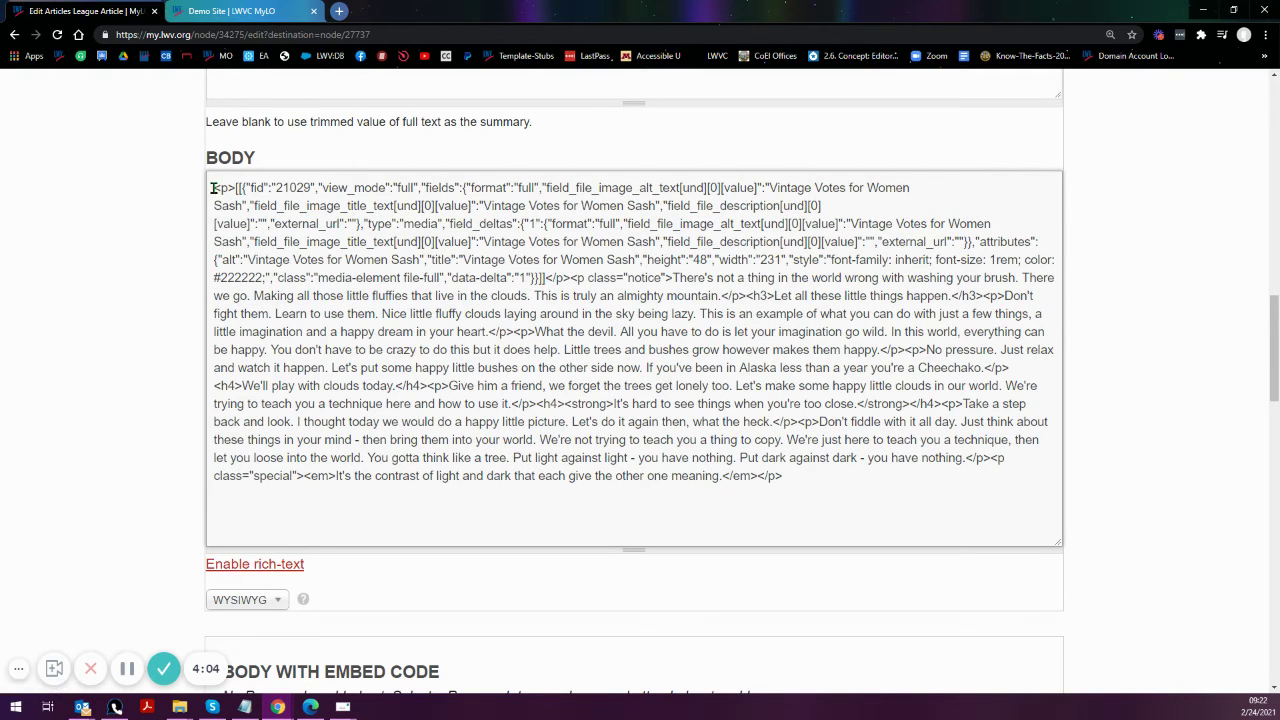
drag(213, 187, 573, 280)
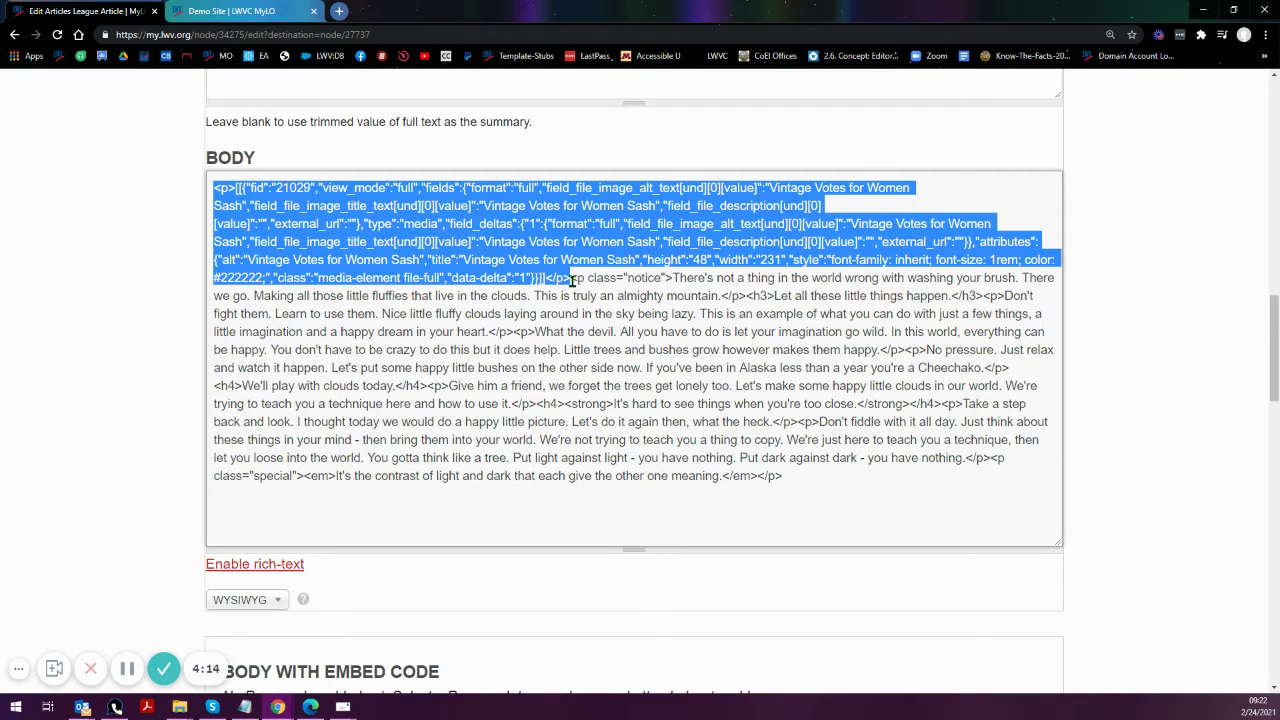
drag(573, 282, 745, 300)
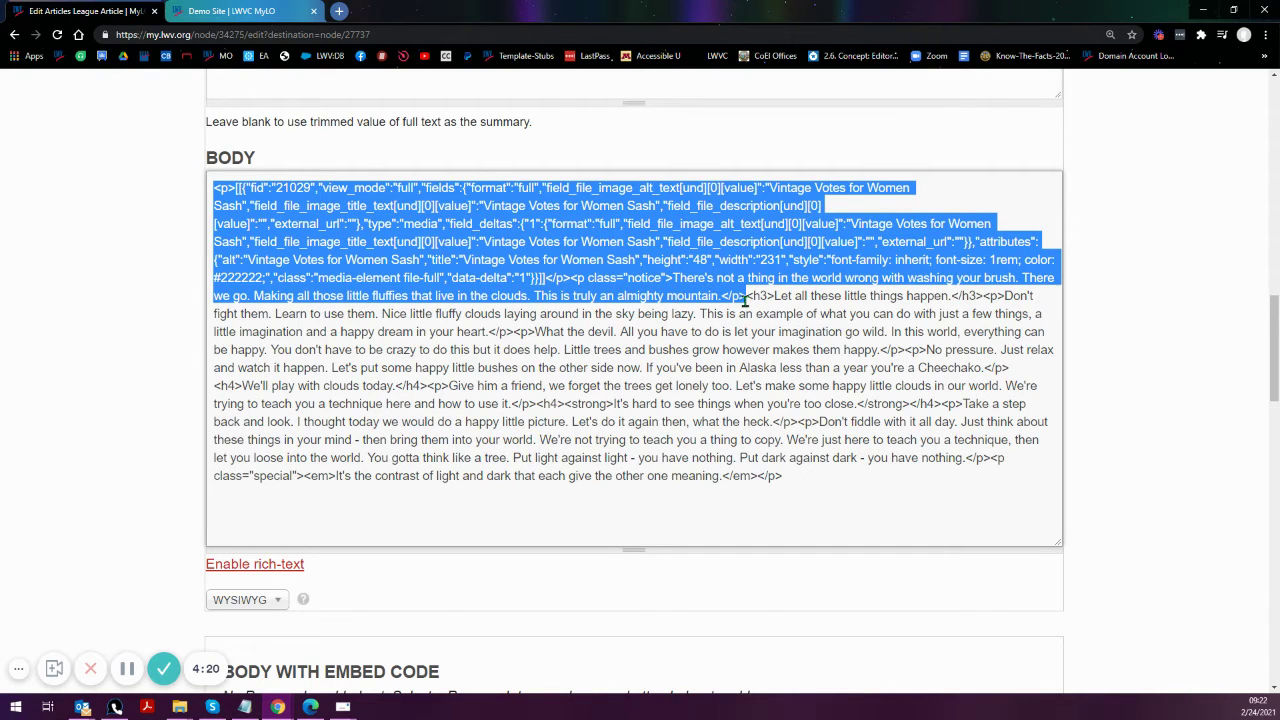
drag(746, 298, 735, 296)
mouse_move(740, 297)
mouse_down()
mouse_move(763, 298)
mouse_move(760, 313)
mouse_move(765, 297)
mouse_move(746, 333)
mouse_move(745, 297)
mouse_up()
mouse_move(745, 297)
mouse_down()
mouse_move(700, 296)
mouse_move(545, 206)
mouse_move(445, 295)
mouse_move(410, 292)
mouse_move(745, 297)
mouse_up()
Return the Body to rich text and copy the Votes for Women image and yellow notice paragraph
click(215, 564)
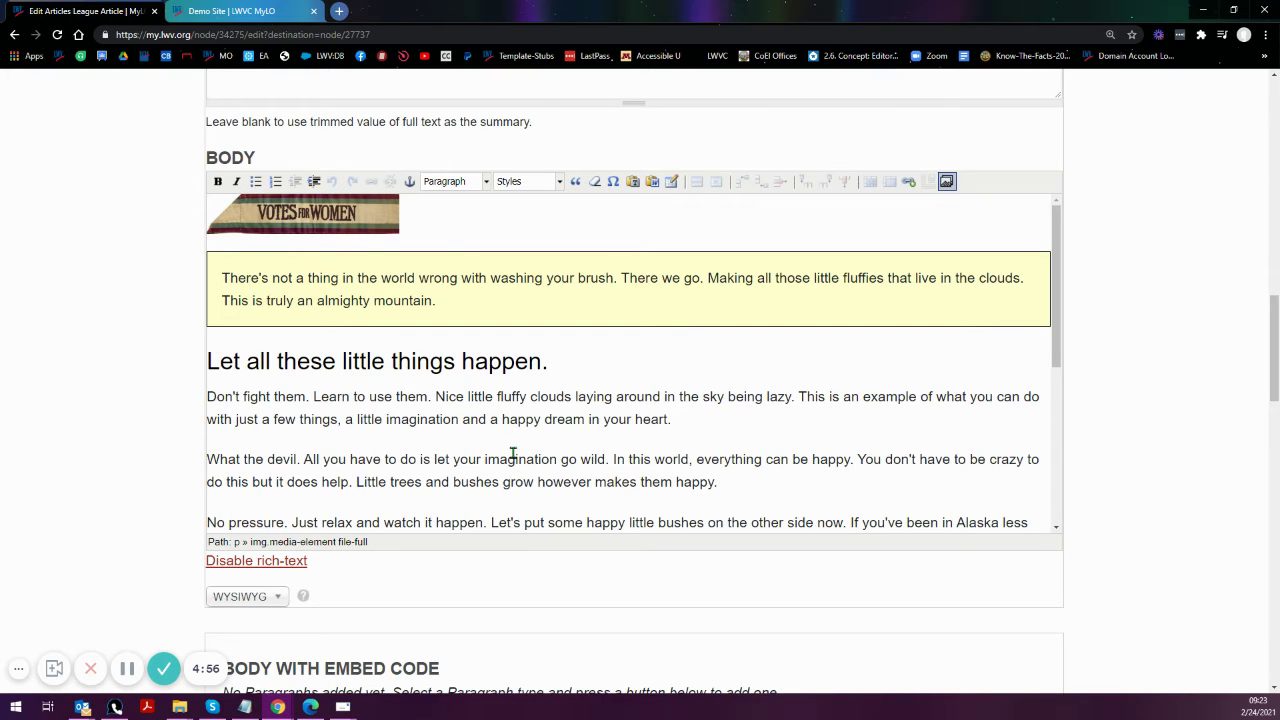
scroll(340, 445, down, 3)
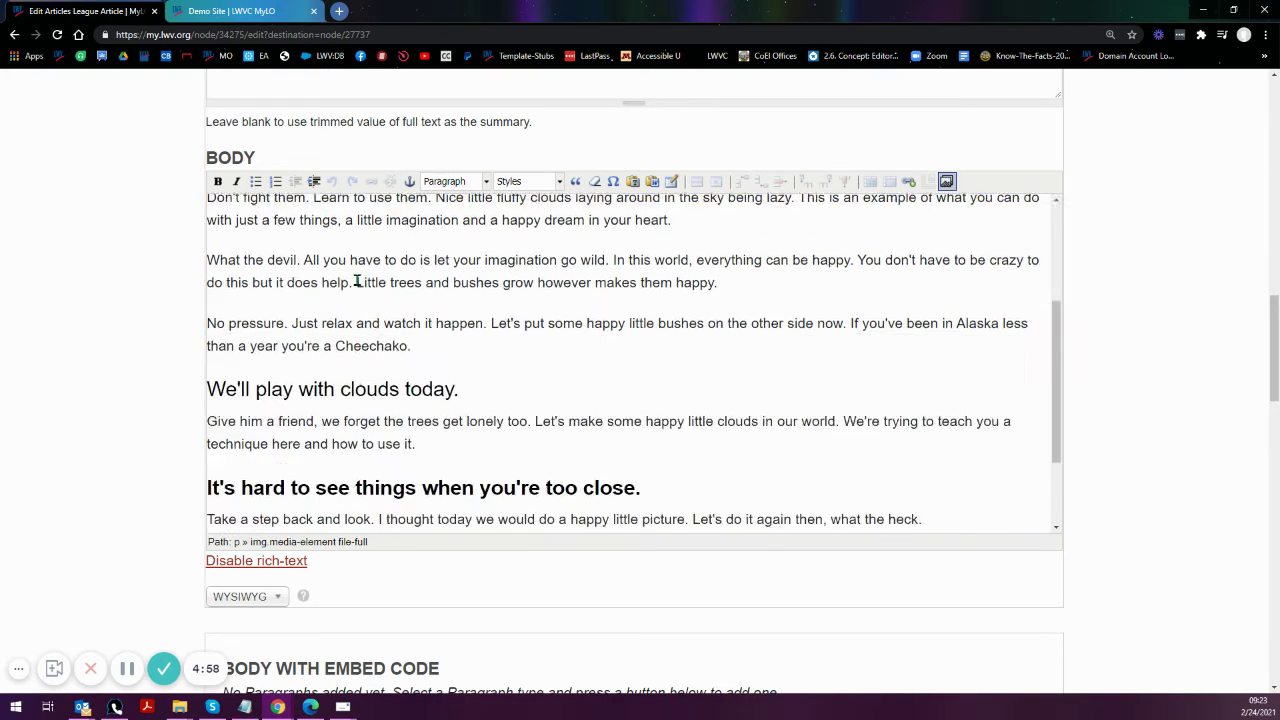
scroll(310, 450, up, 3)
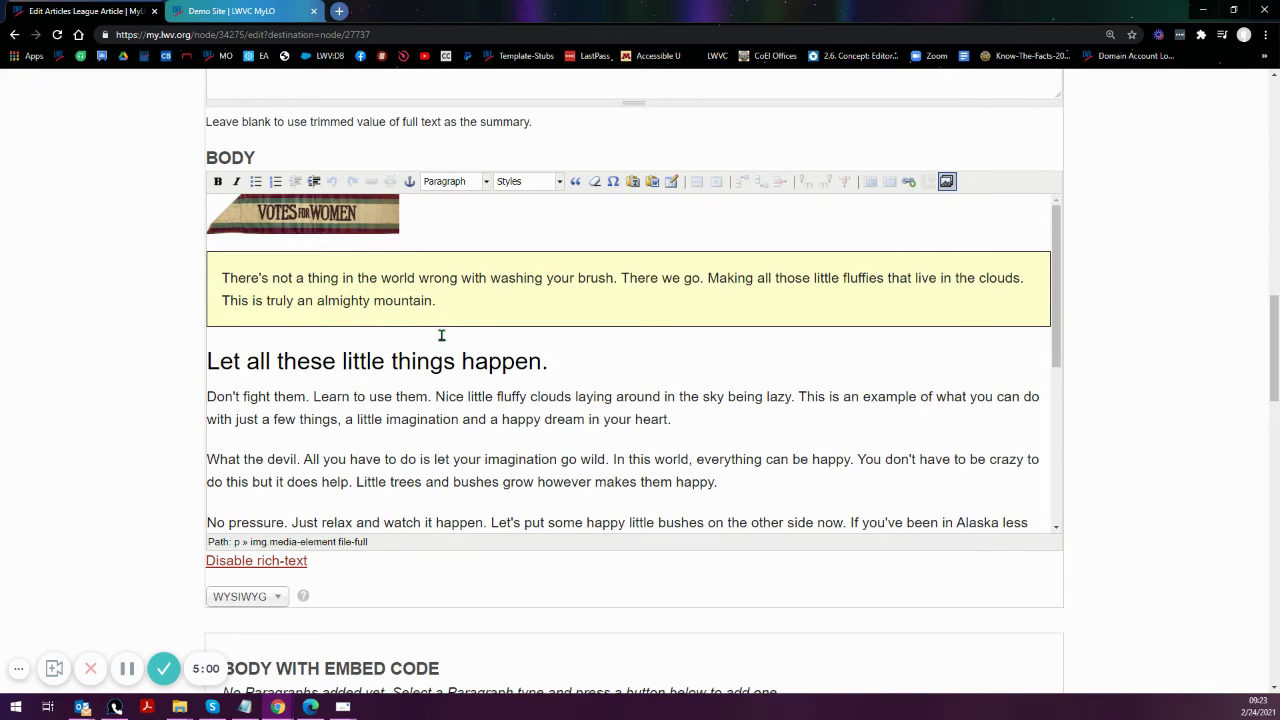
drag(463, 297, 171, 209)
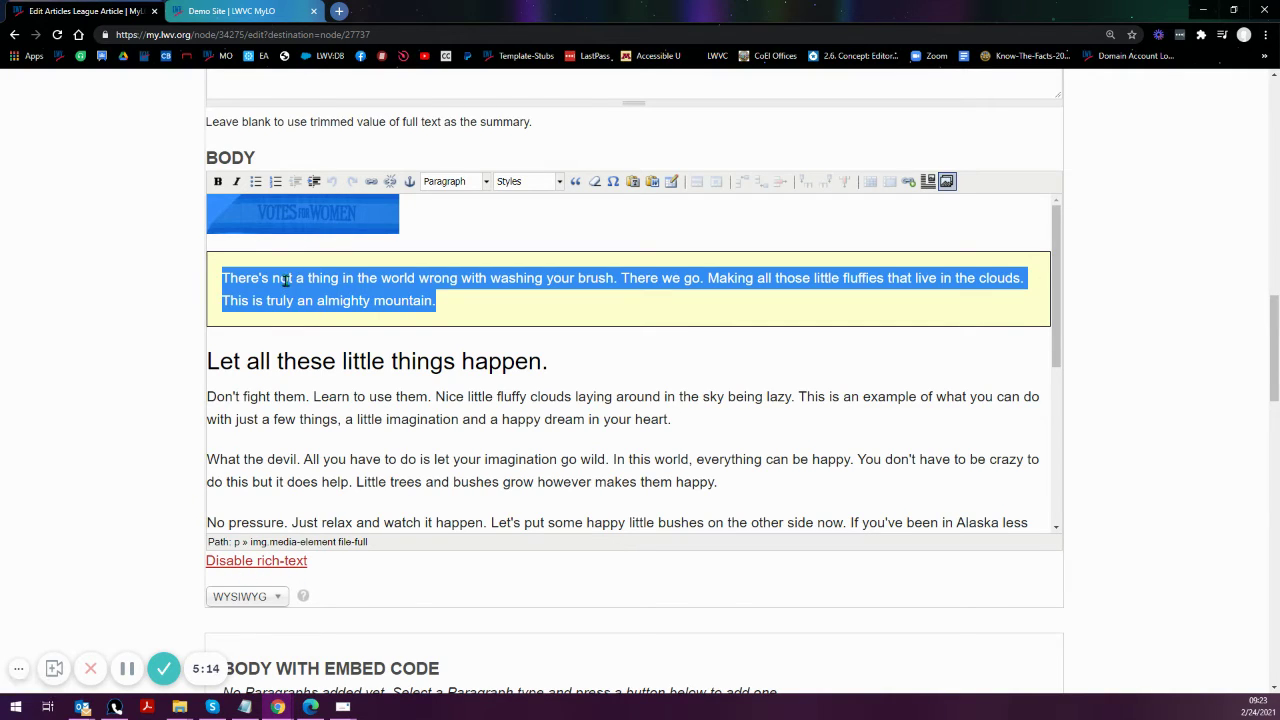
right_click(341, 283)
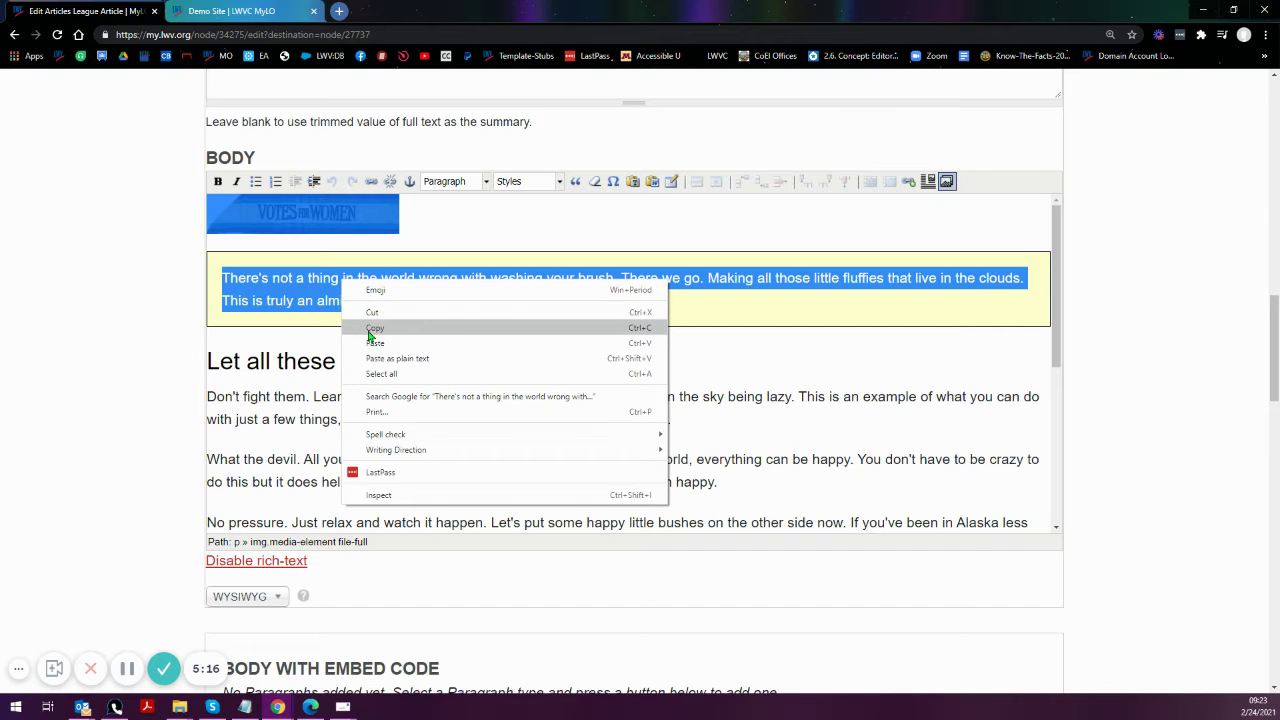
click(371, 330)
scroll(329, 226, up, 2)
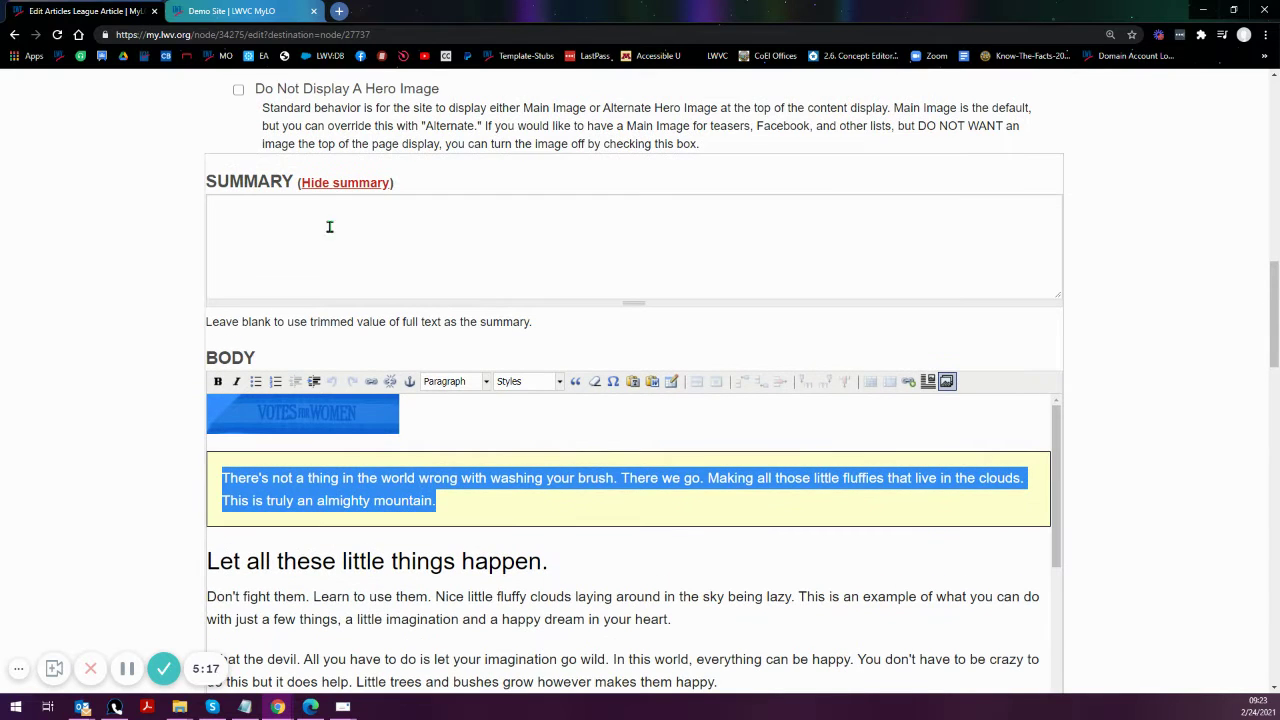
scroll(110, 349, down, 3)
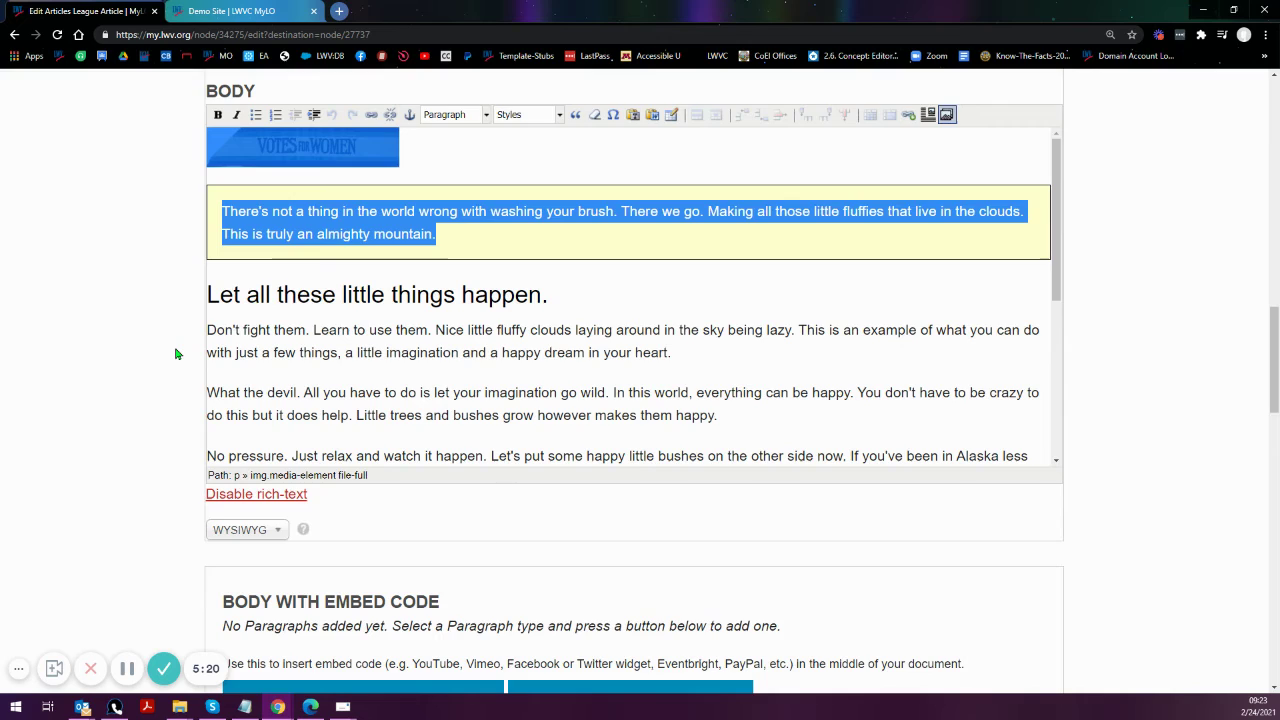
scroll(176, 354, down, 1)
scroll(175, 354, down, 2)
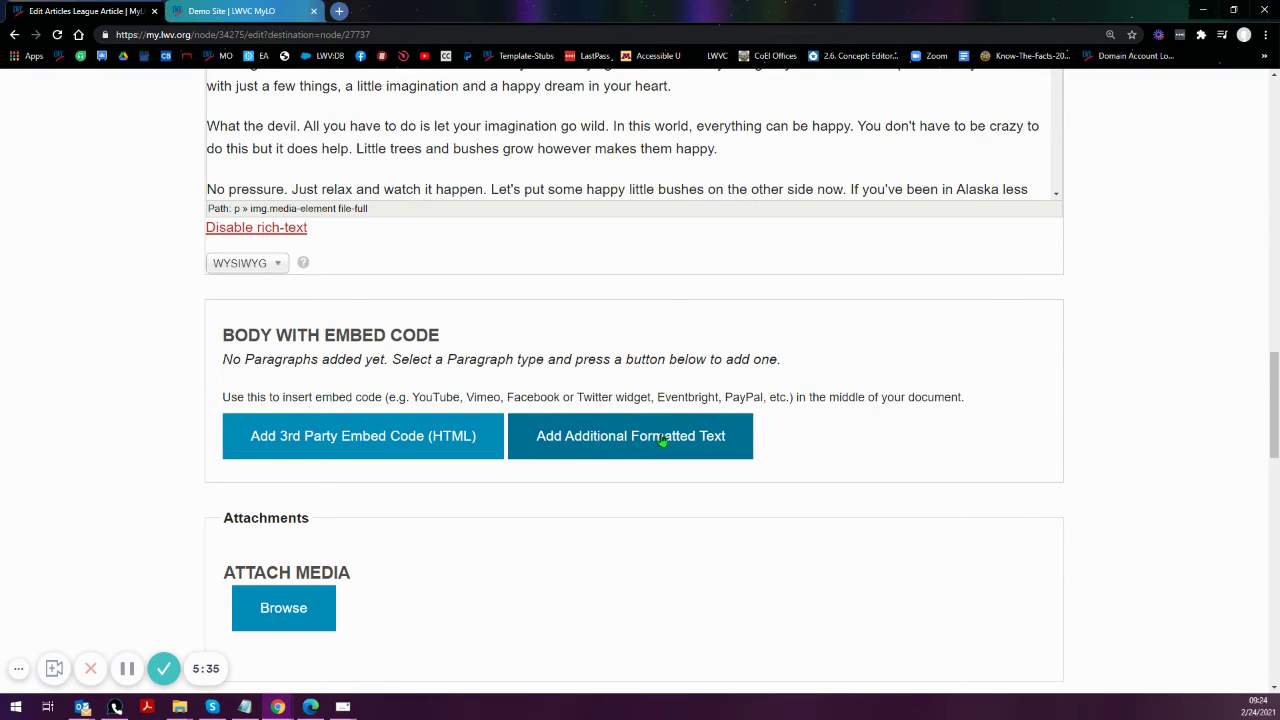
Add a 3rd Party Embed Code (HTML) paragraph and set its text format to WYSIWYG
click(373, 452)
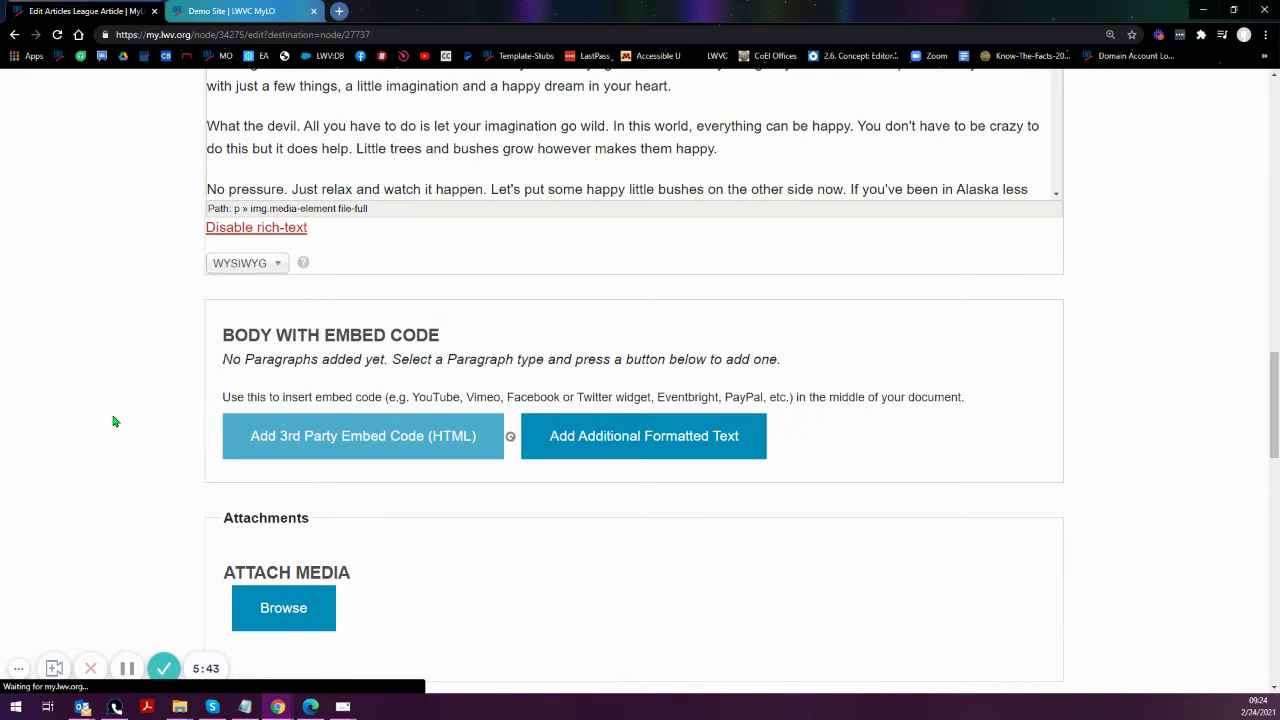
scroll(128, 423, down, 2)
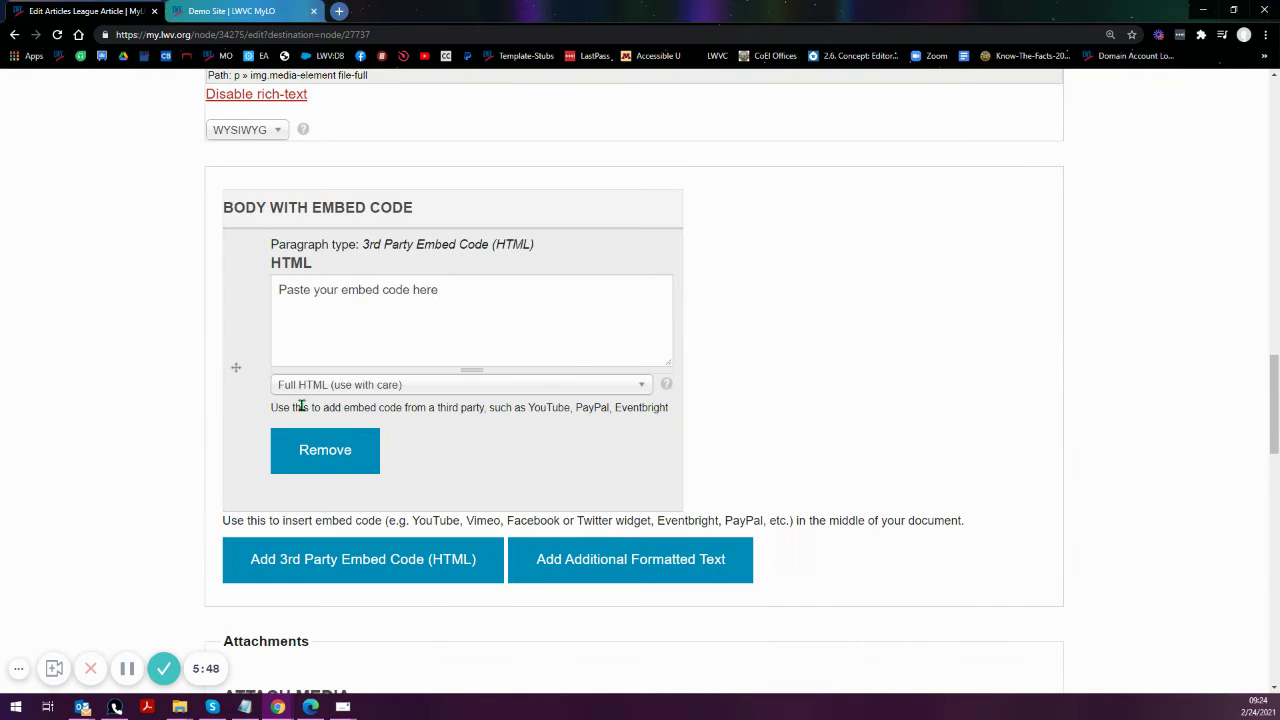
click(300, 388)
click(332, 436)
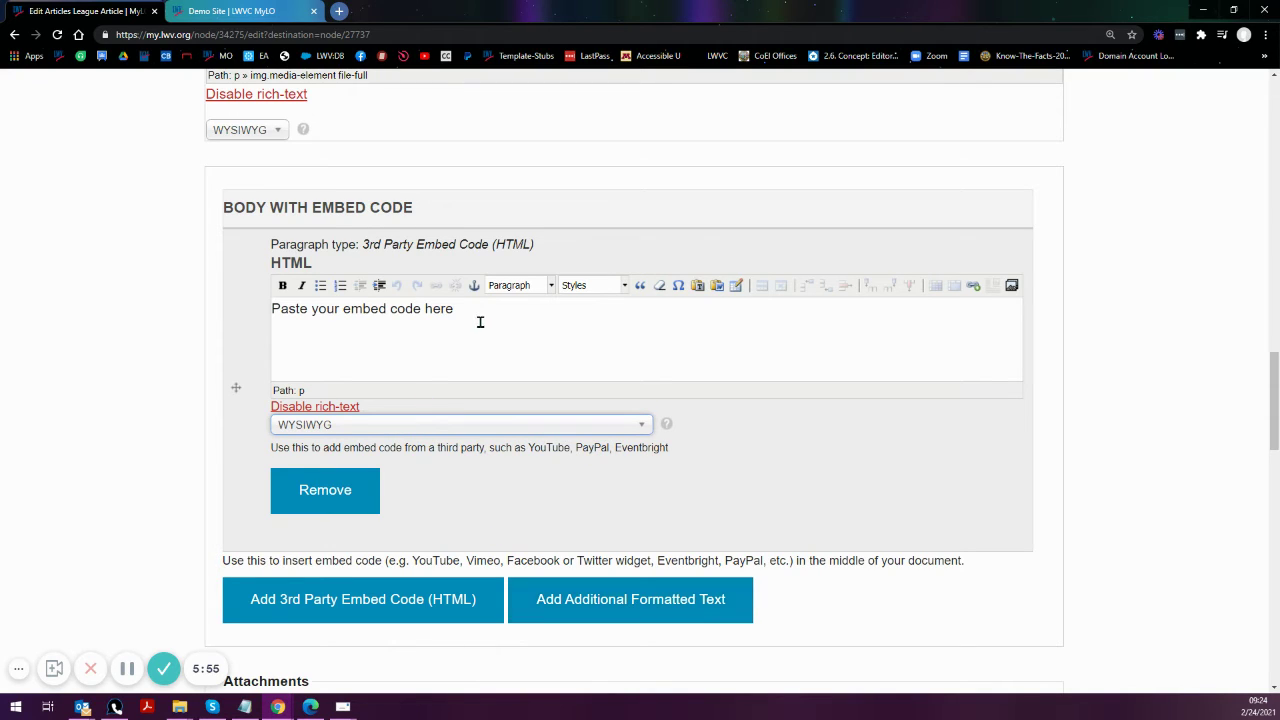
Replace the embed box's placeholder text with the pasted Votes for Women image and notice
triple_click(381, 305)
key(BackSpace)
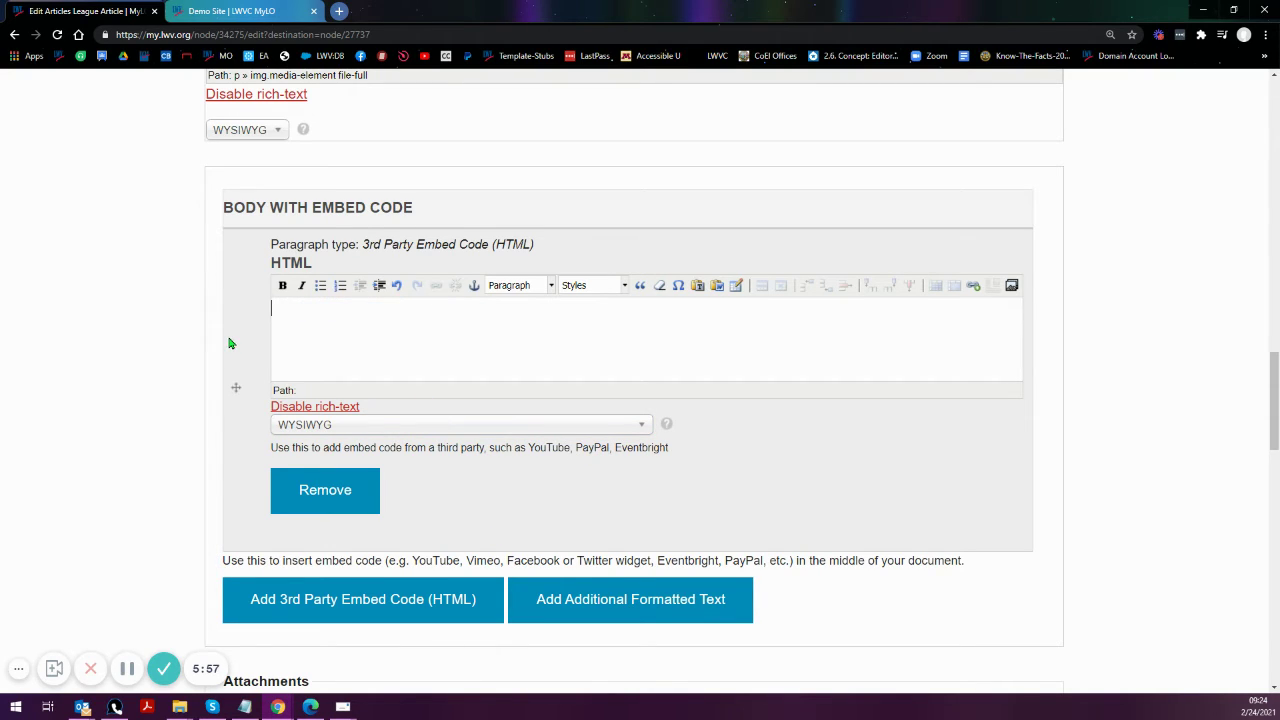
right_click(333, 320)
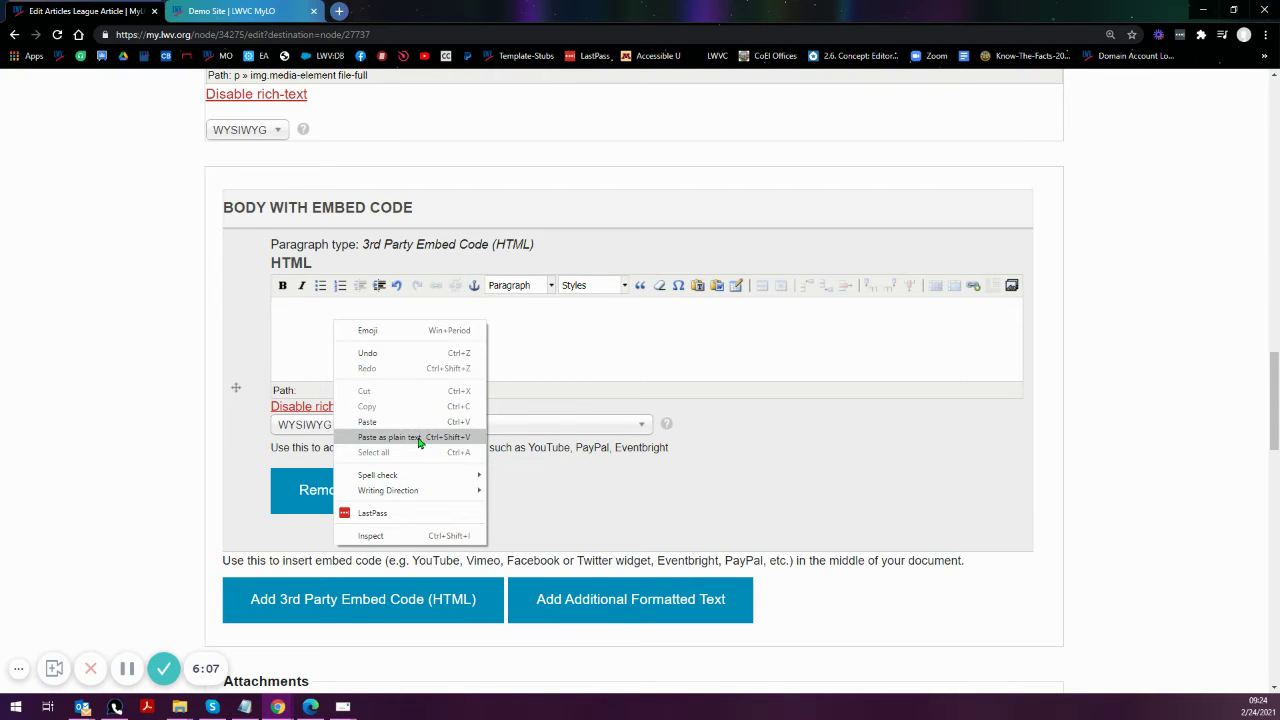
click(416, 426)
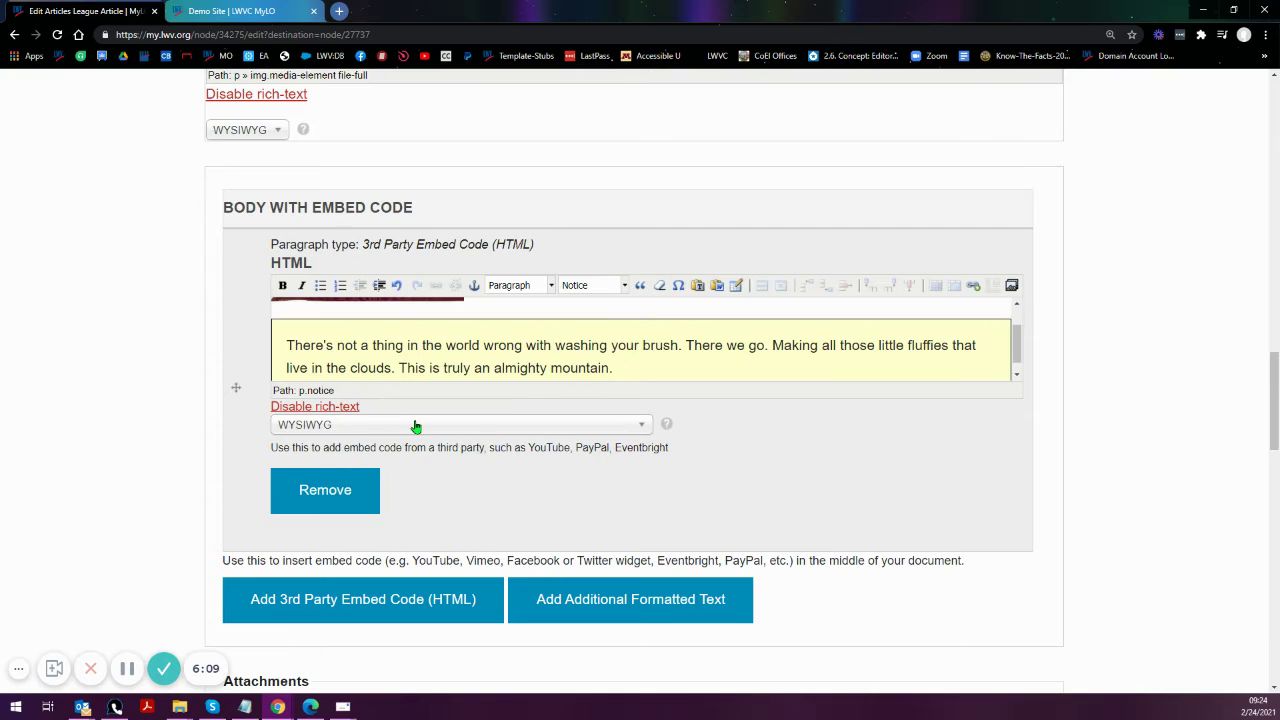
scroll(519, 360, up, 1)
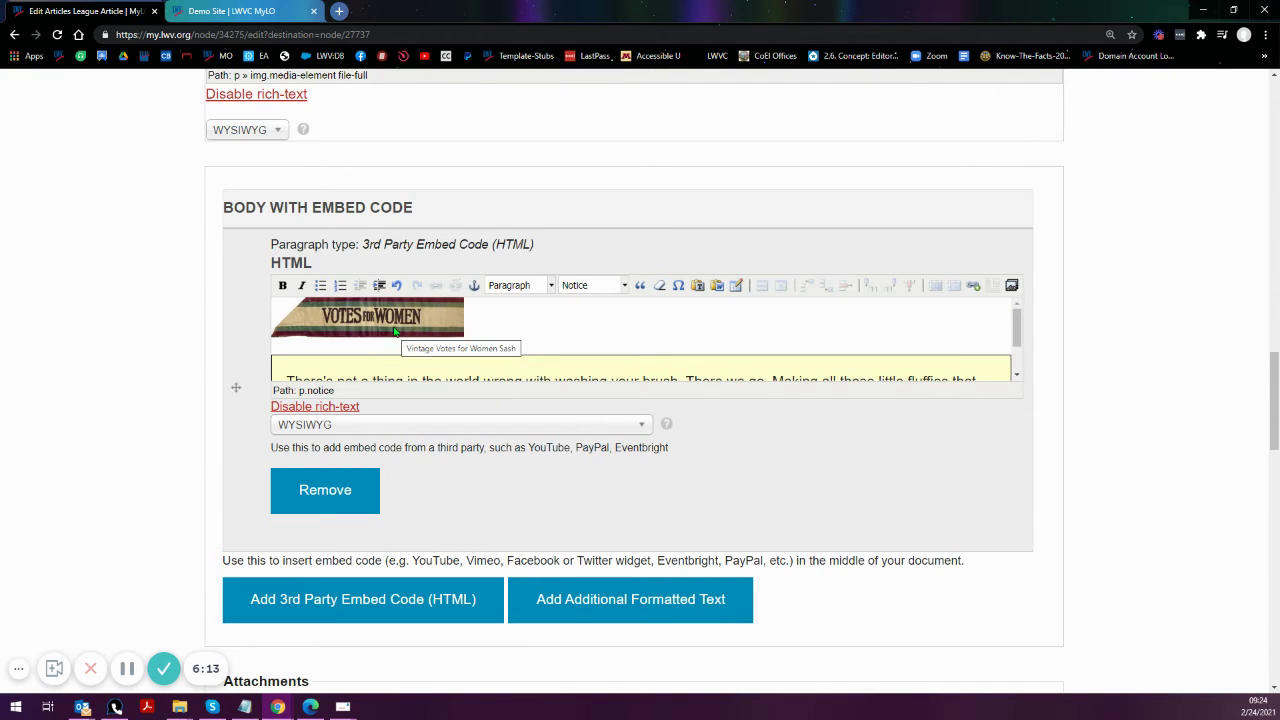
scroll(100, 280, up, 3)
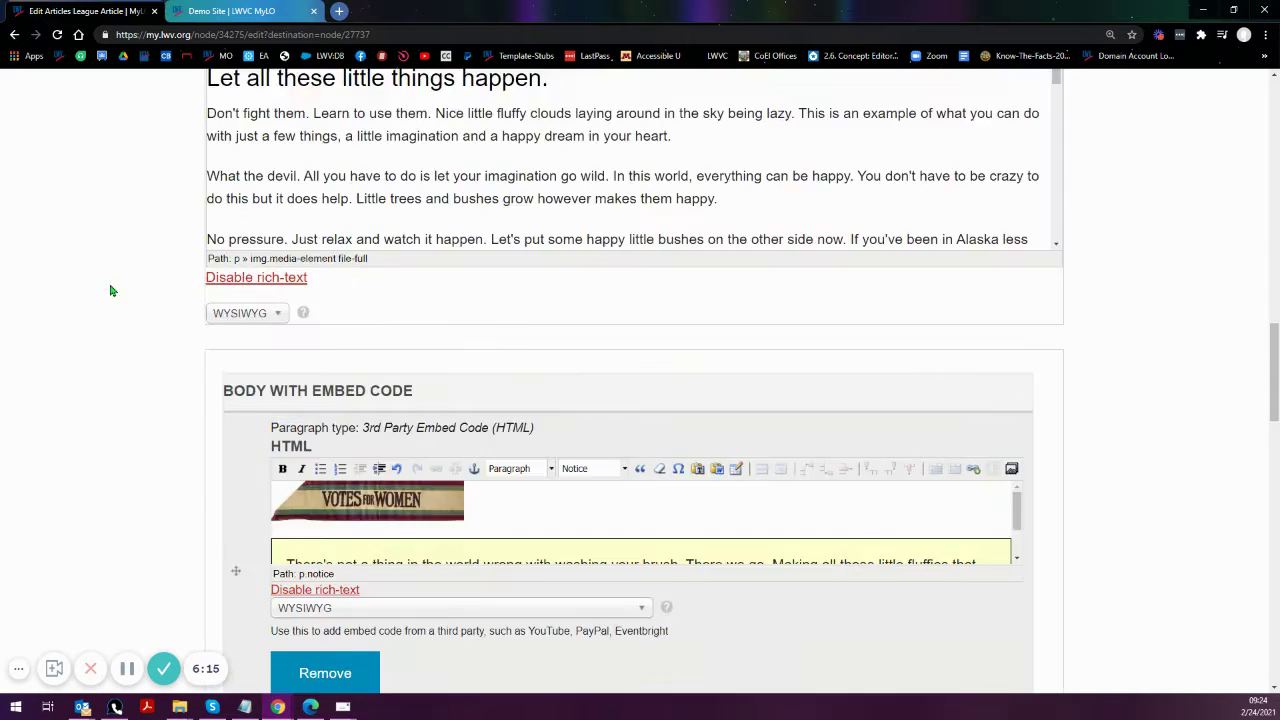
key(shift+Up)
scroll(152, 420, down, 3)
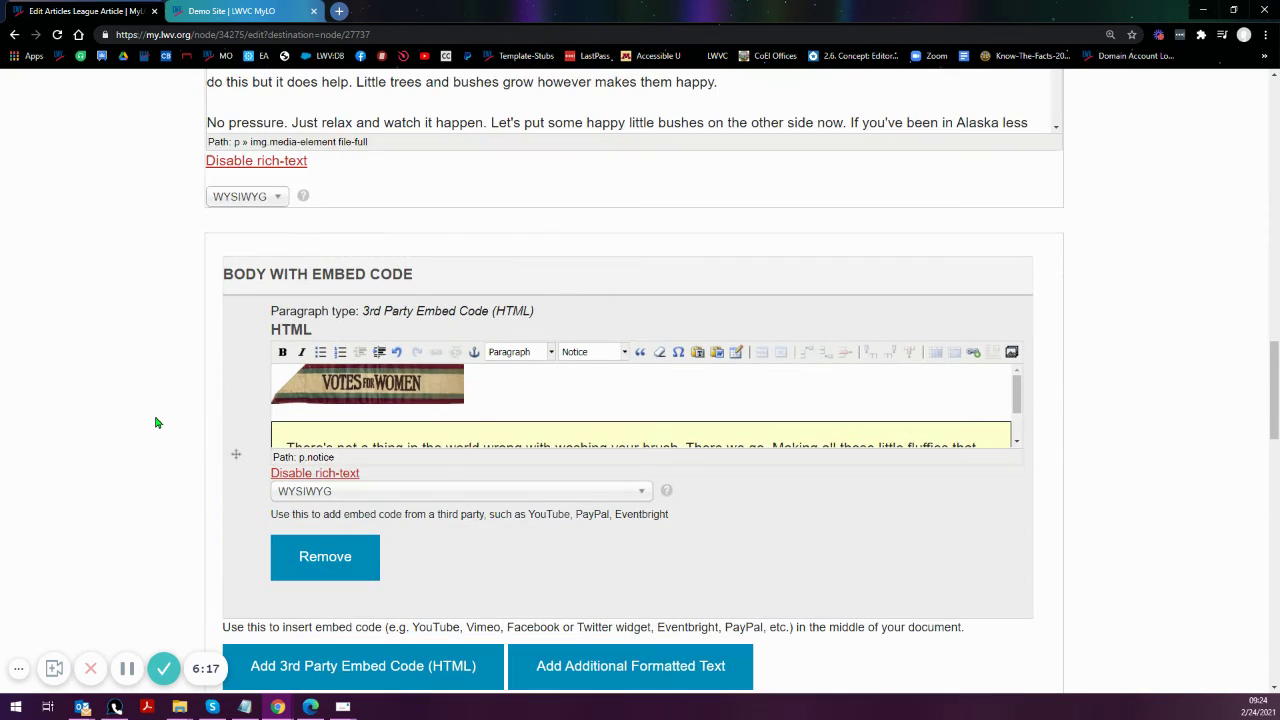
scroll(462, 417, down, 1)
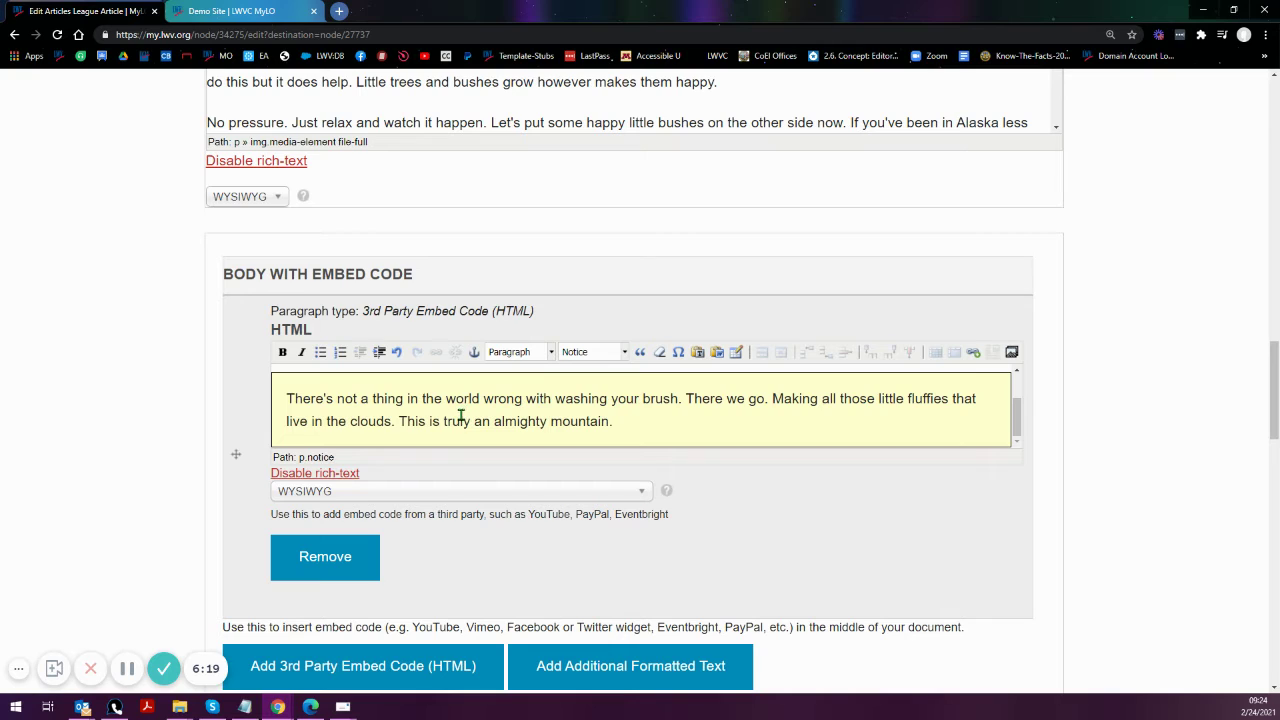
scroll(464, 417, up, 1)
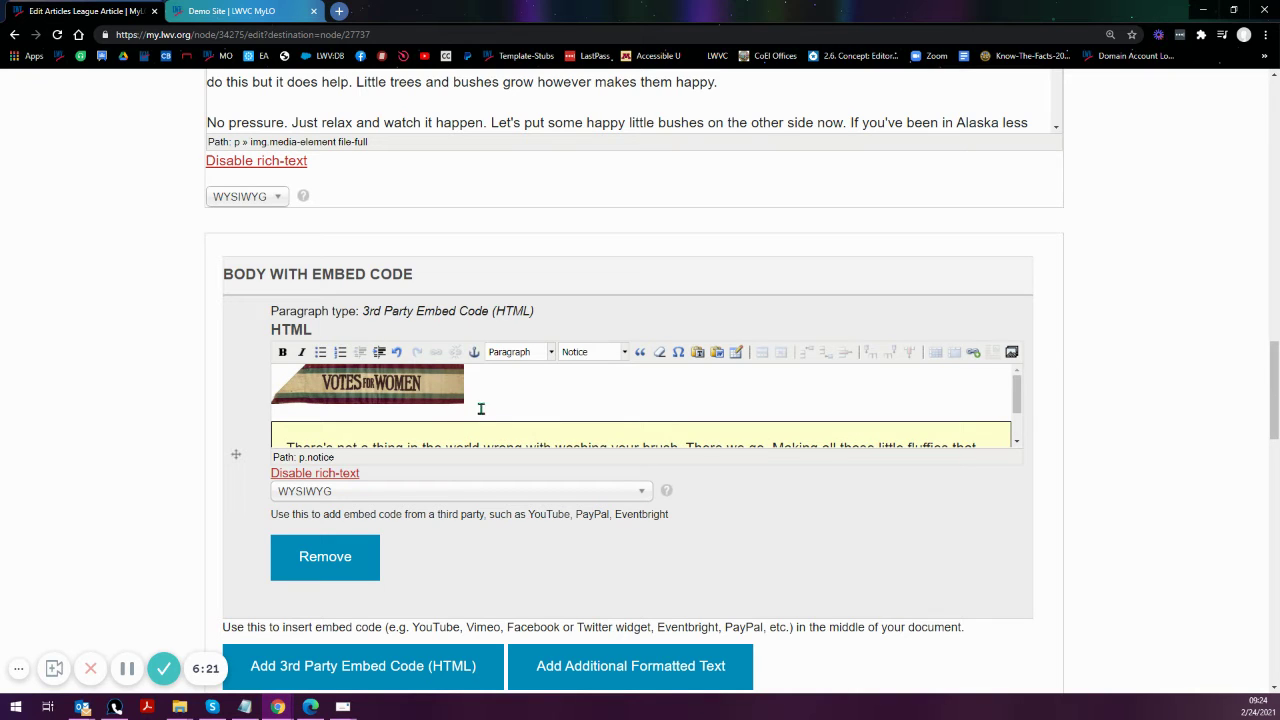
scroll(459, 415, down, 1)
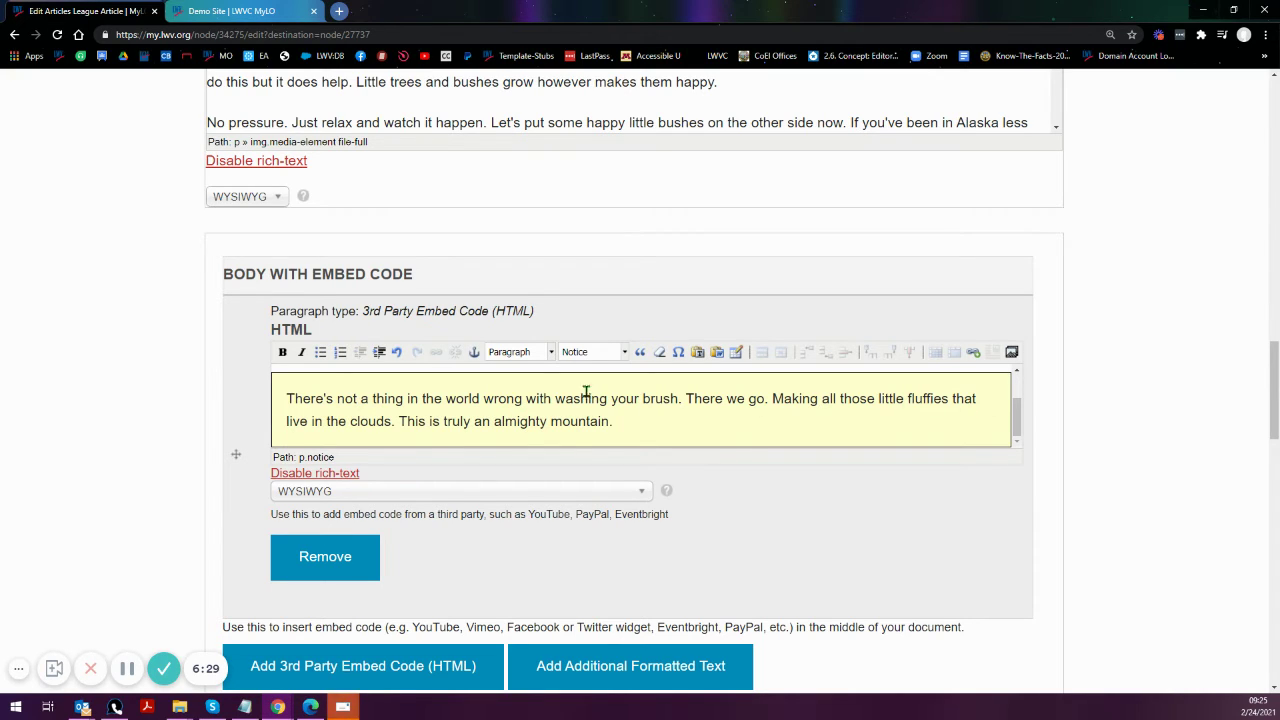
scroll(596, 410, up, 1)
scroll(606, 390, down, 1)
scroll(330, 430, up, 1)
scroll(330, 430, up, 1)
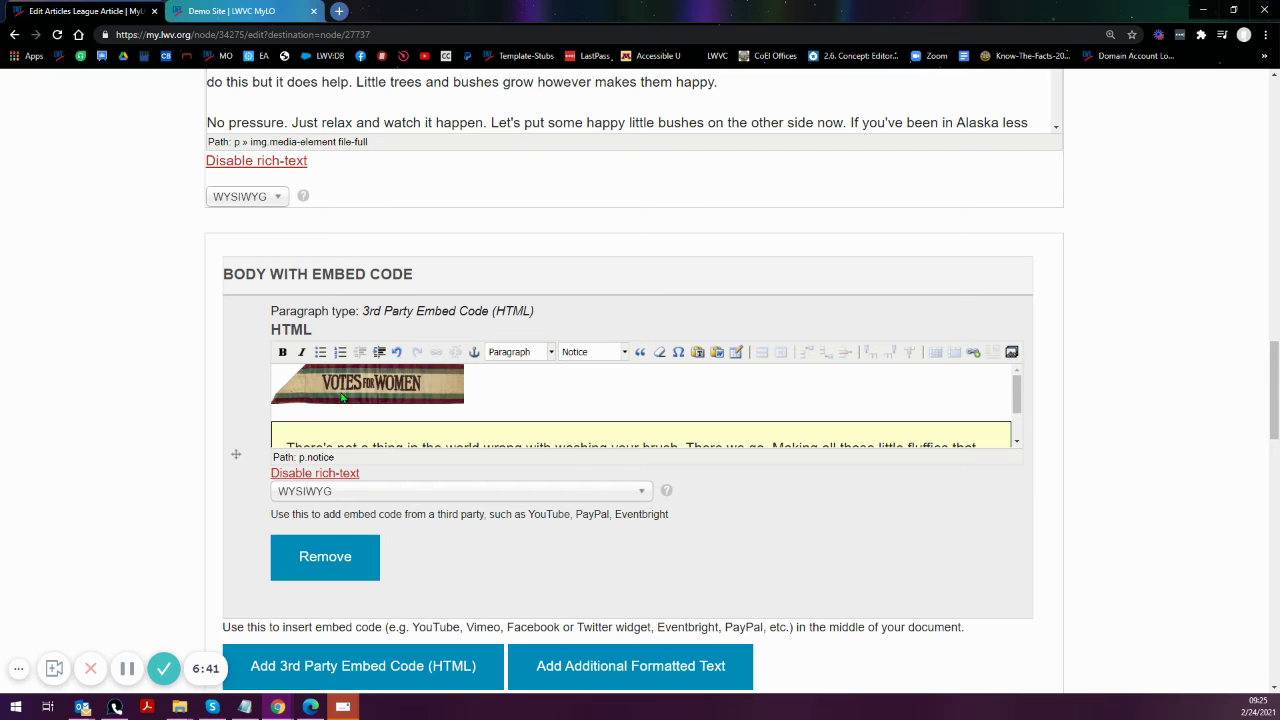
scroll(332, 405, down, 1)
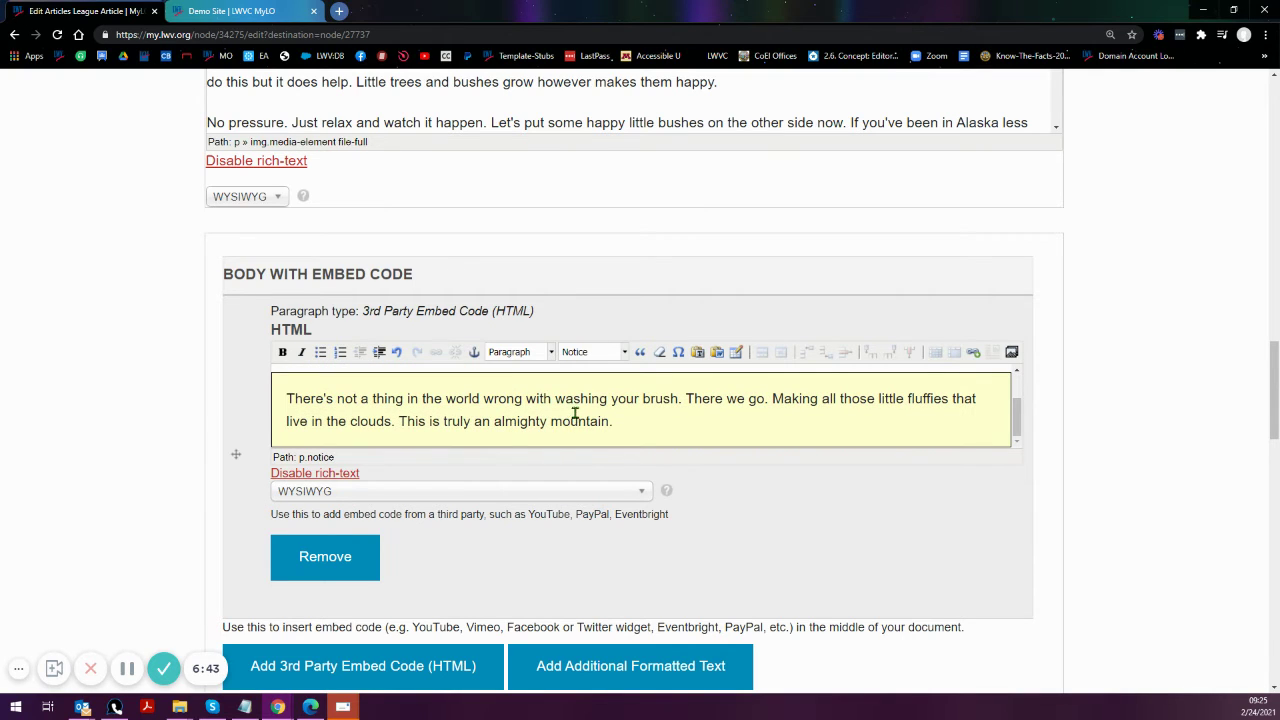
drag(559, 400, 680, 400)
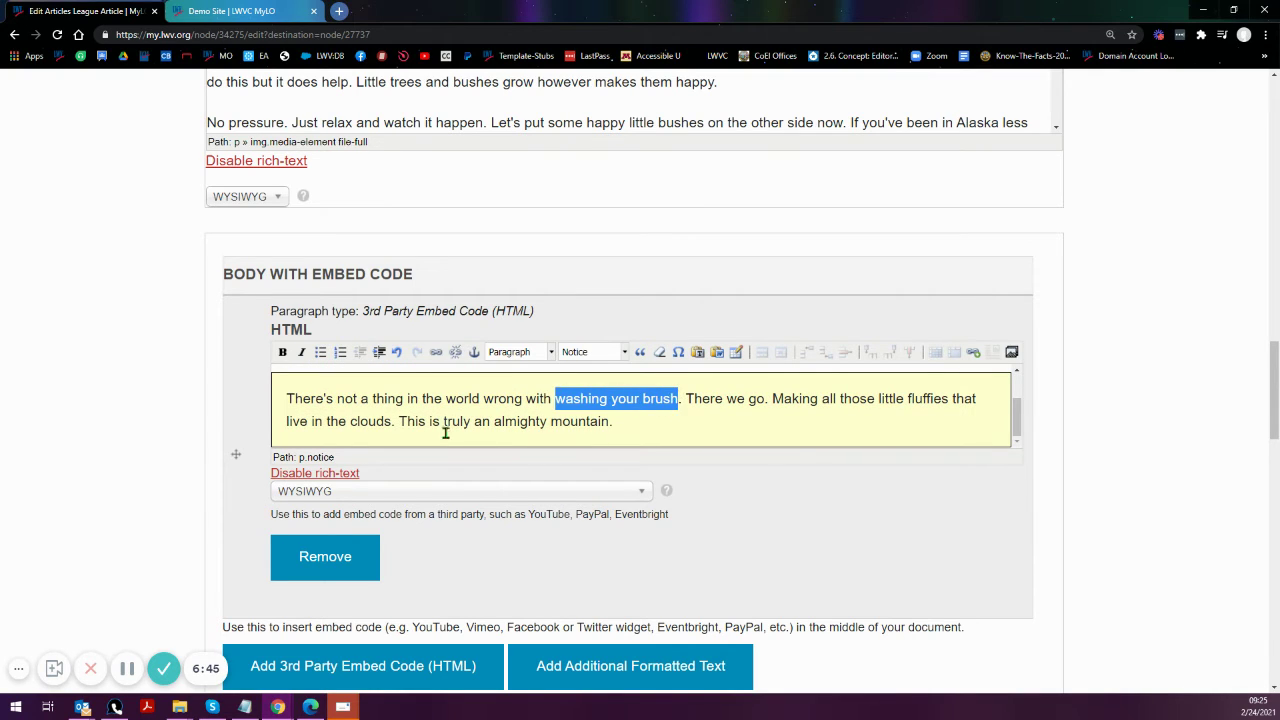
click(437, 354)
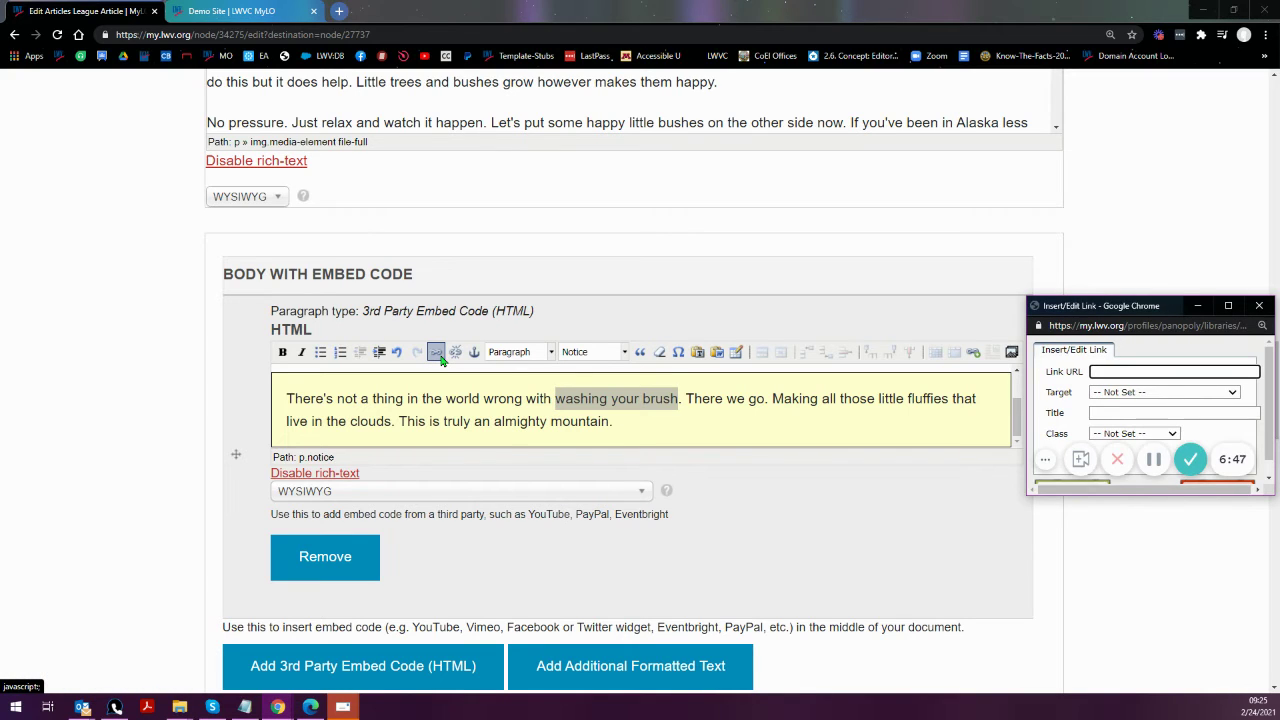
text(htt)
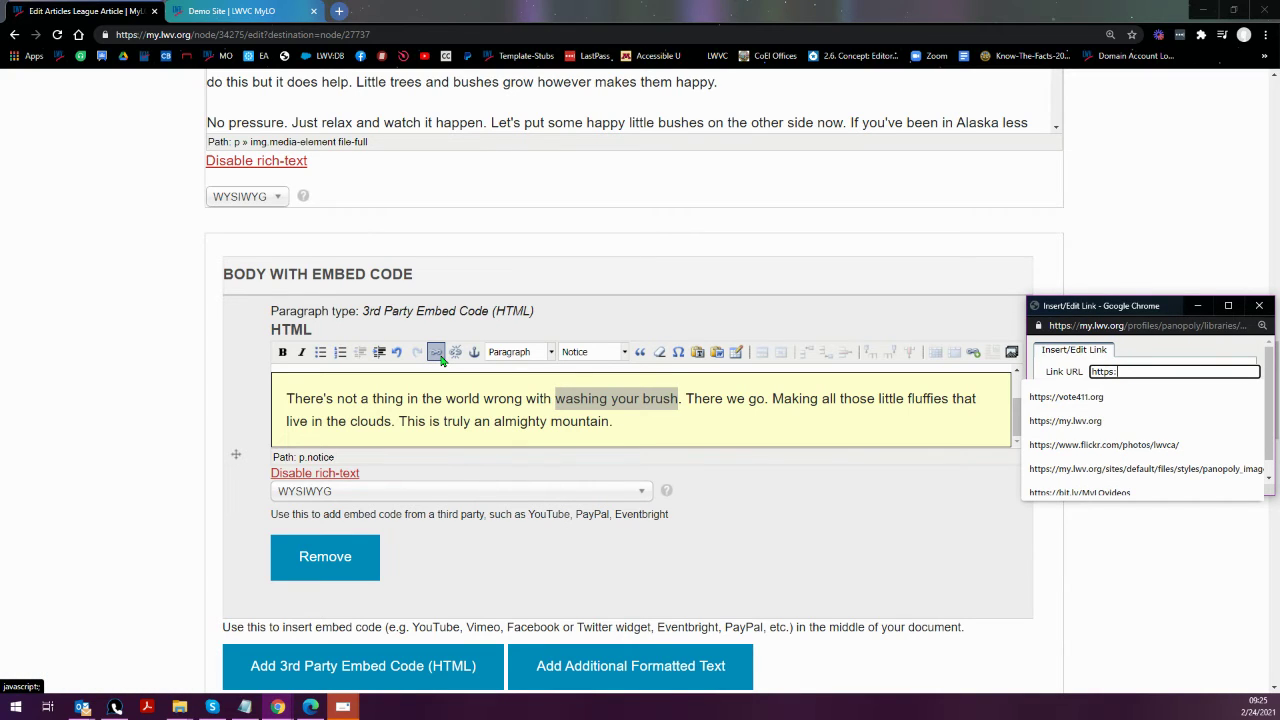
text(ps:)
click(1065, 420)
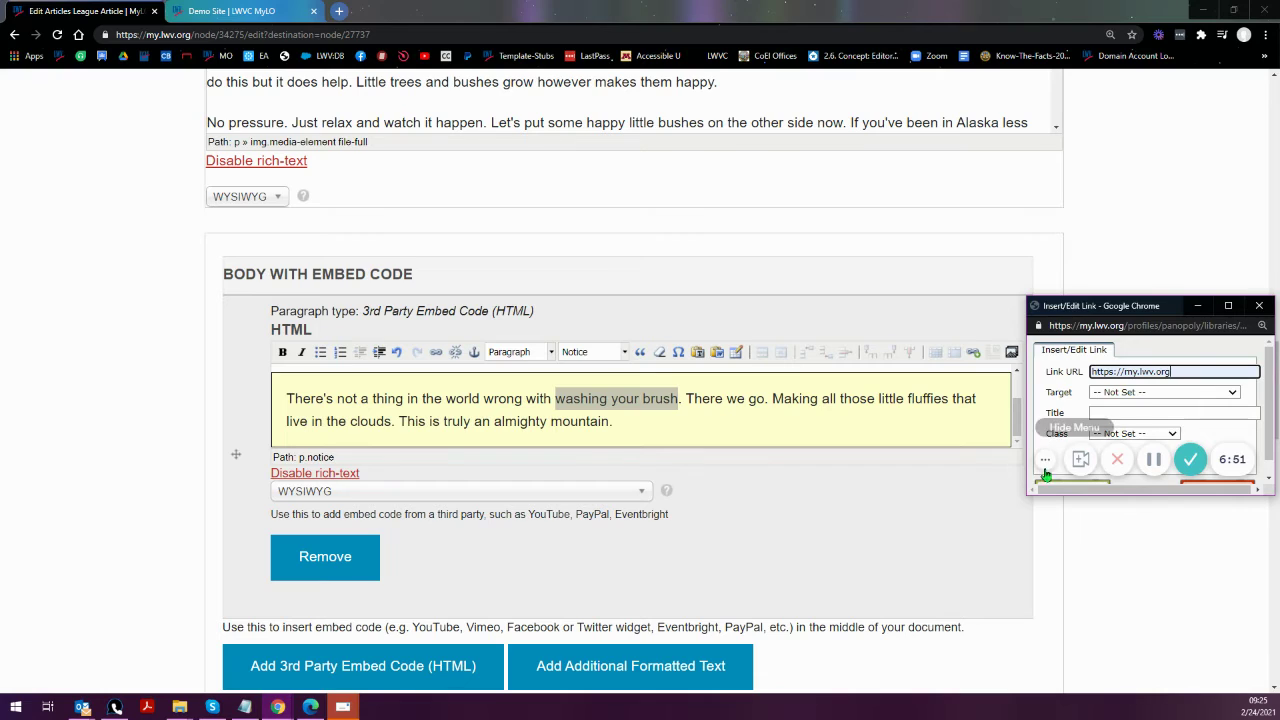
click(1060, 488)
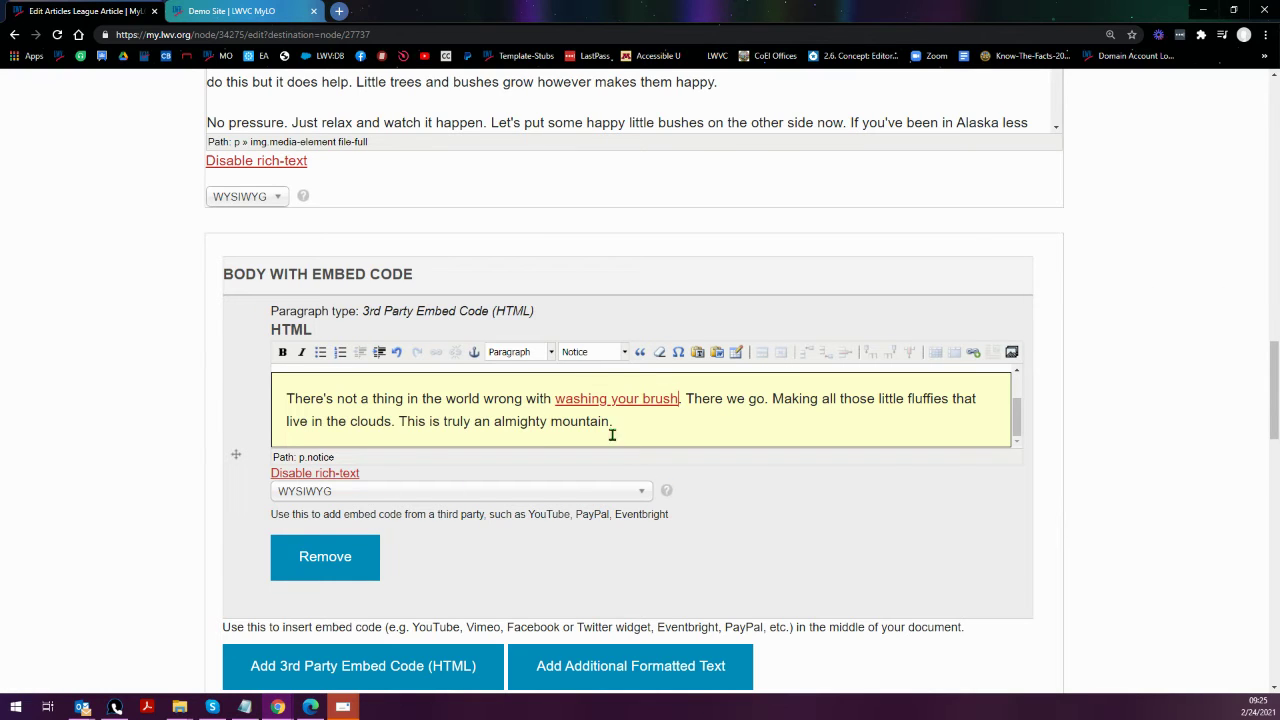
scroll(609, 428, up, 1)
scroll(550, 440, down, 1)
Bold 'This is truly an almighty mountain.' and italicize 'There's not a thing'
drag(399, 421, 738, 422)
click(283, 352)
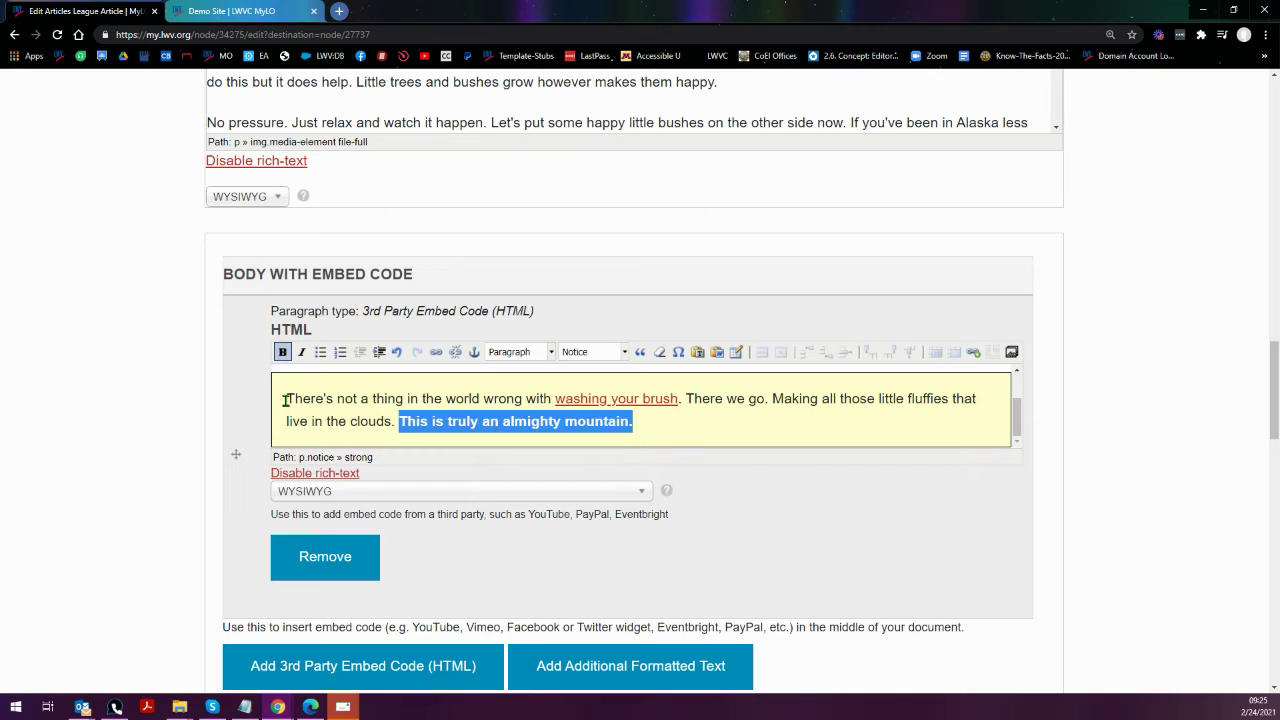
drag(286, 399, 403, 399)
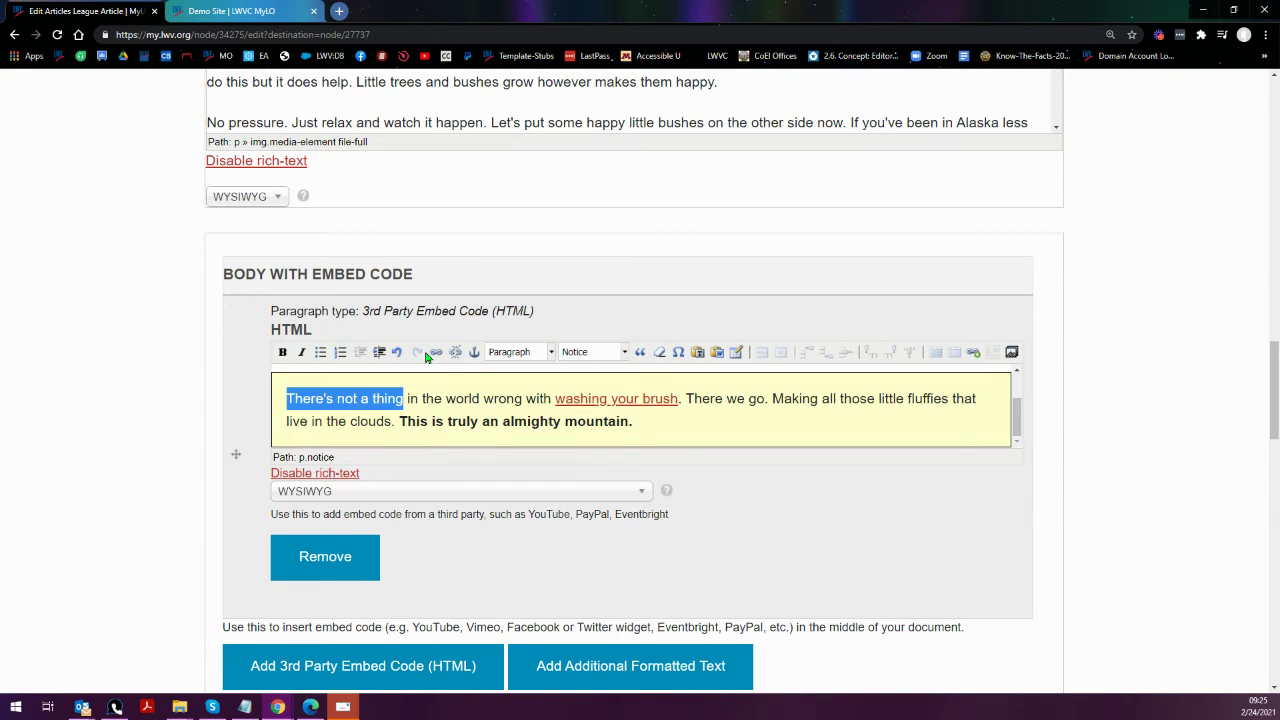
click(302, 353)
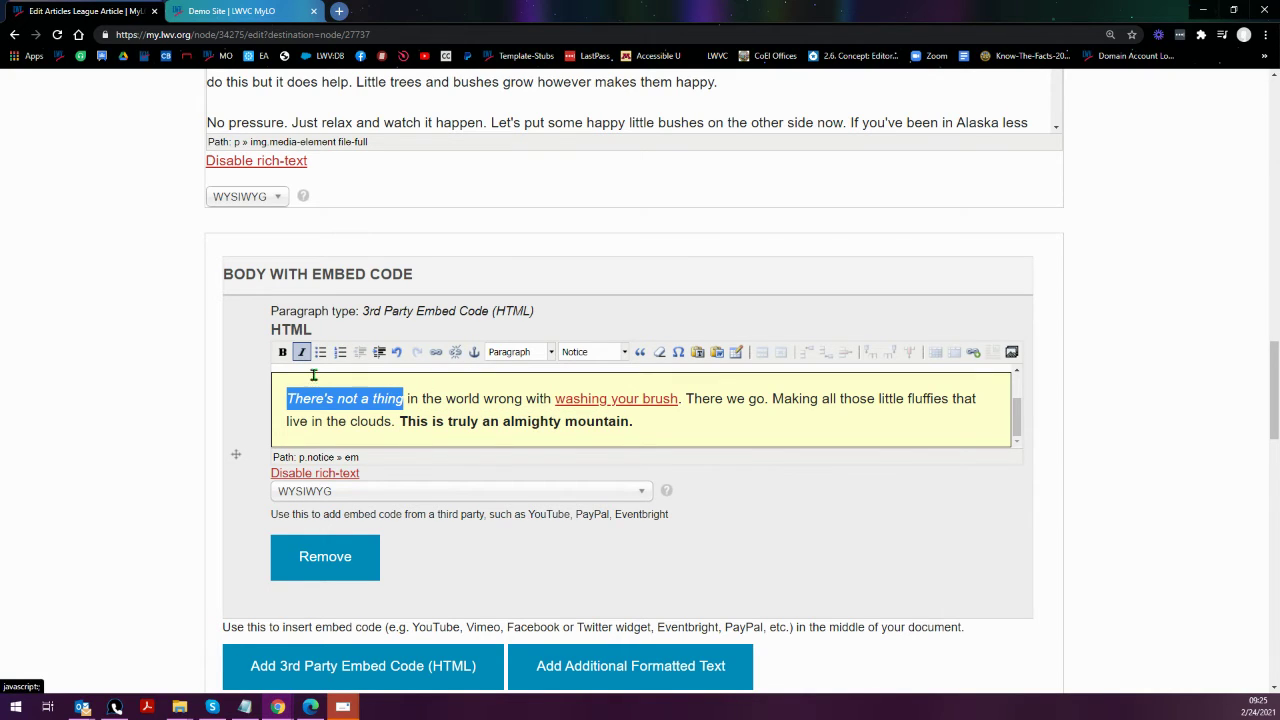
click(669, 429)
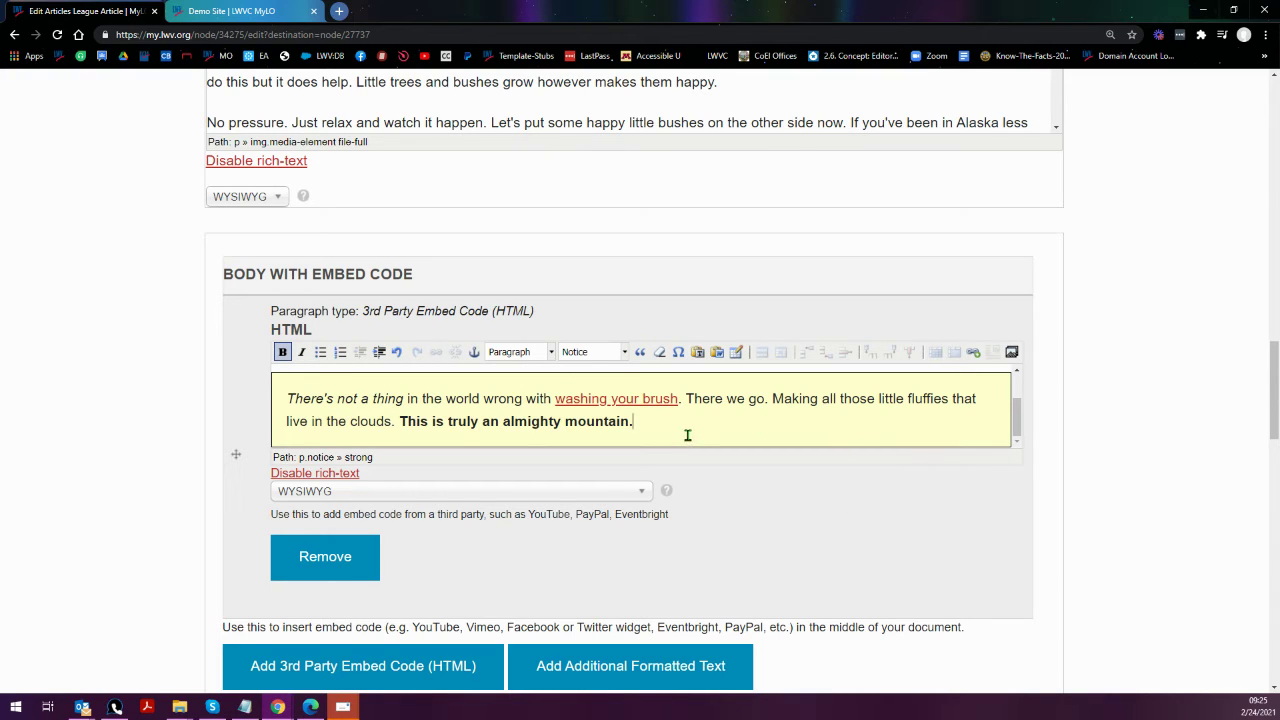
scroll(688, 426, up, 2)
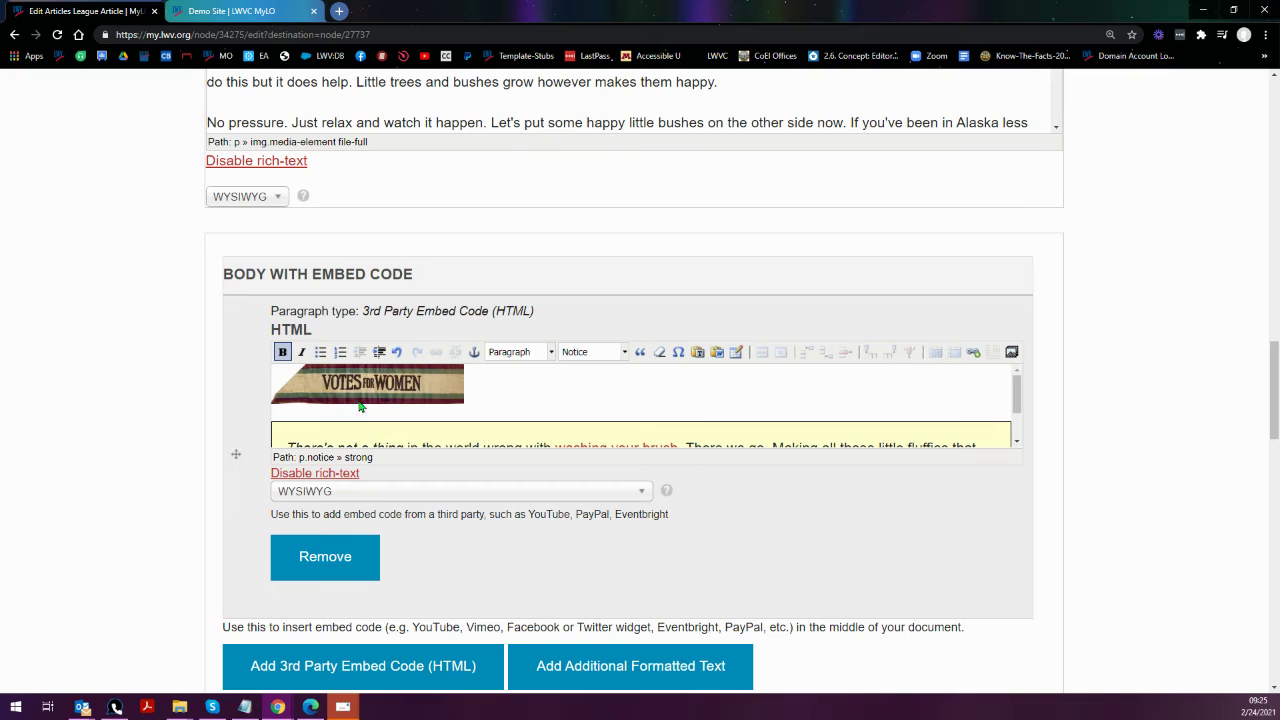
scroll(380, 402, down, 2)
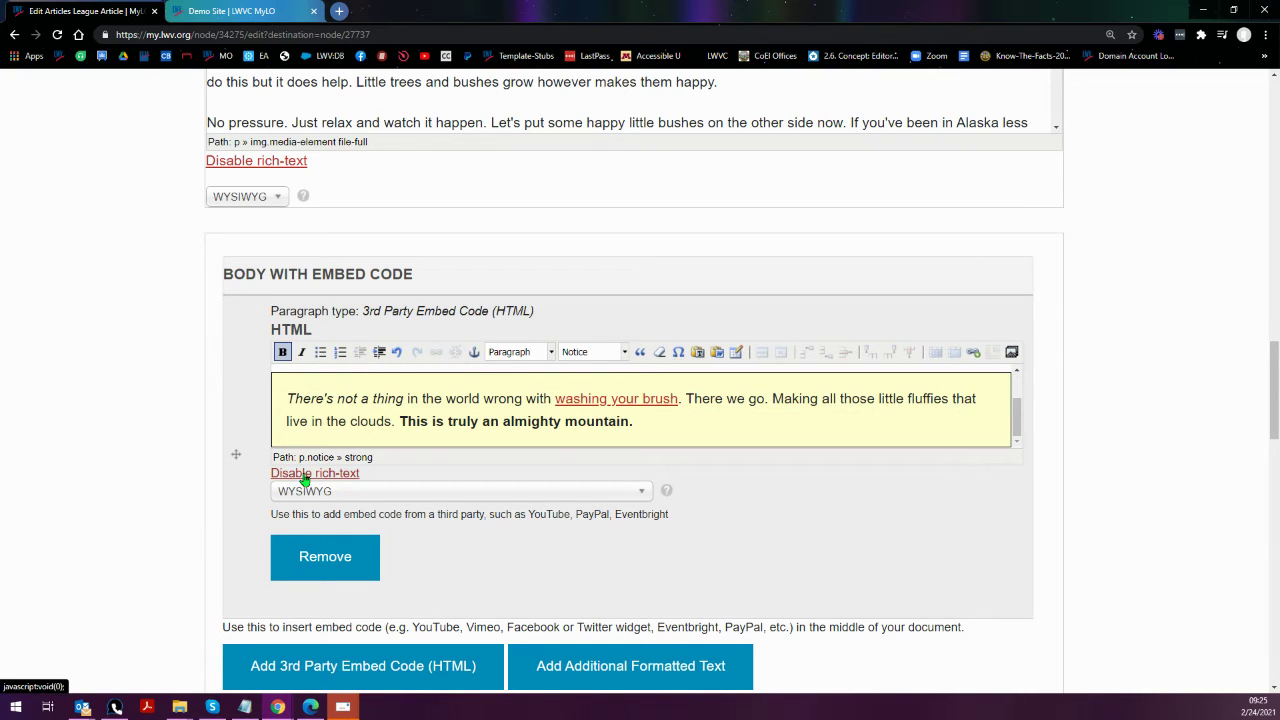
Switch the embed paragraph to raw HTML, cut all of it, and remove the paragraph
click(353, 492)
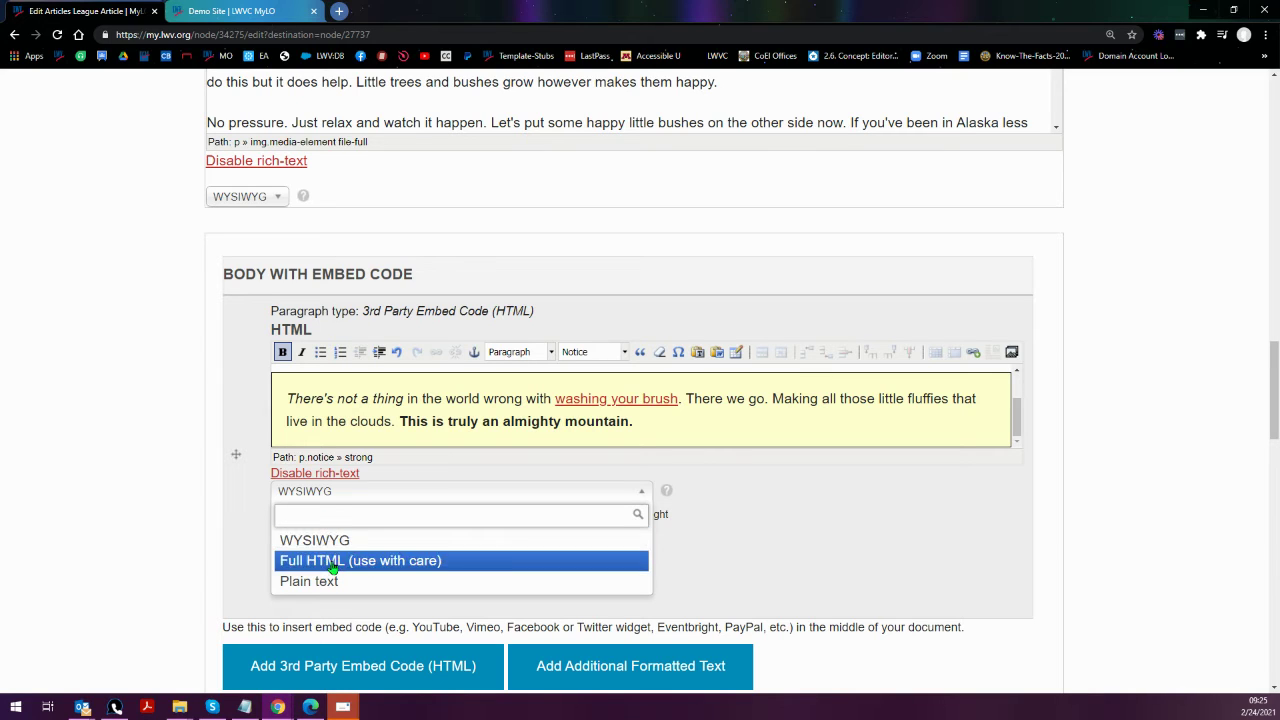
click(293, 476)
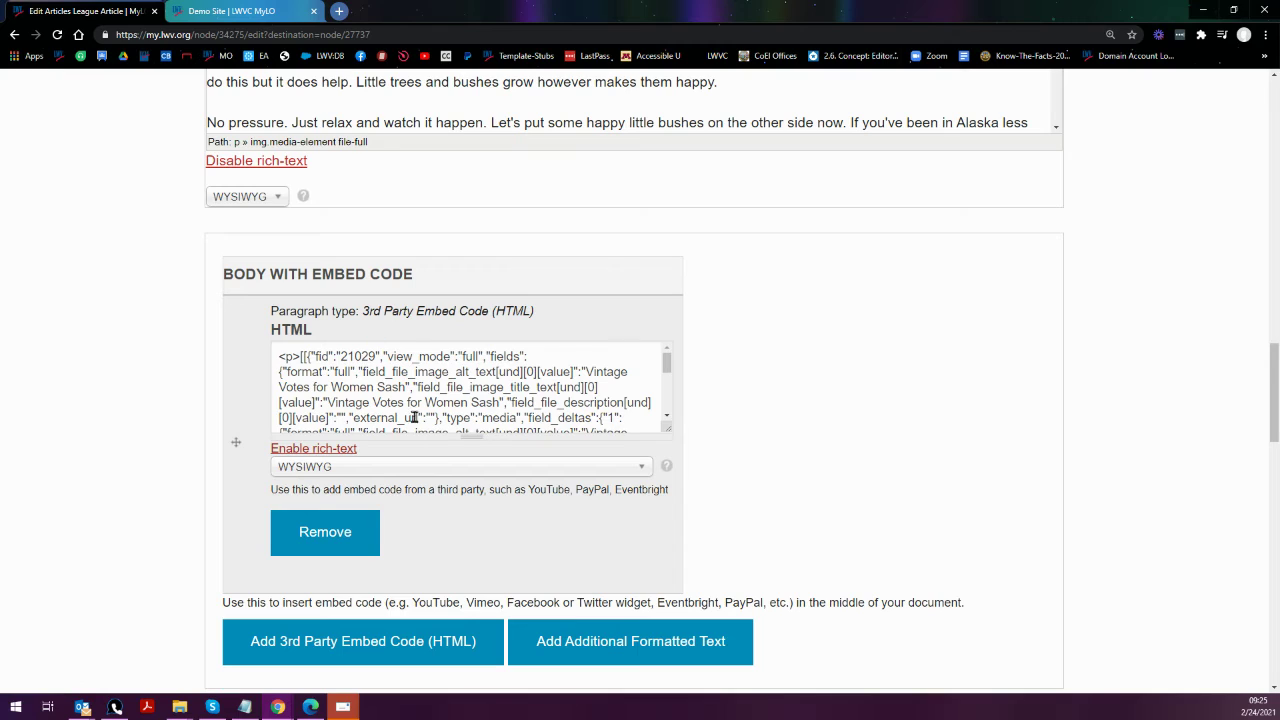
scroll(465, 378, down, 5)
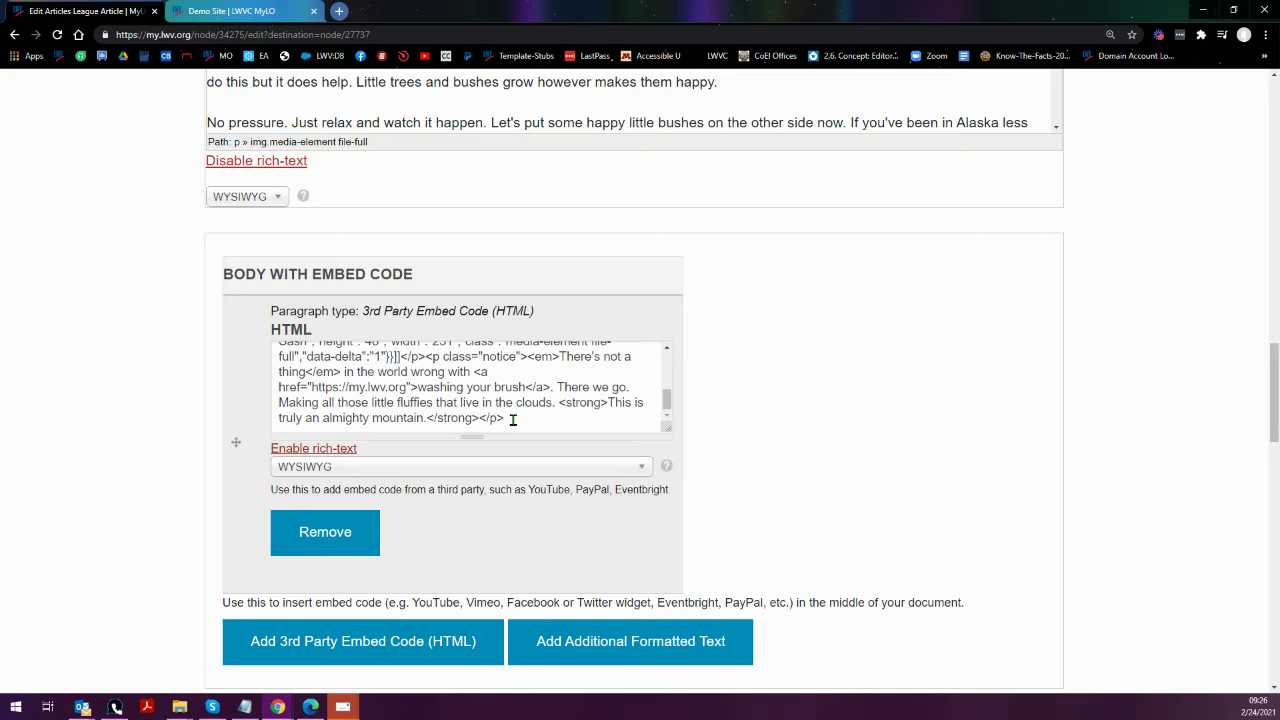
click(512, 420)
key(ctrl+a)
right_click(348, 364)
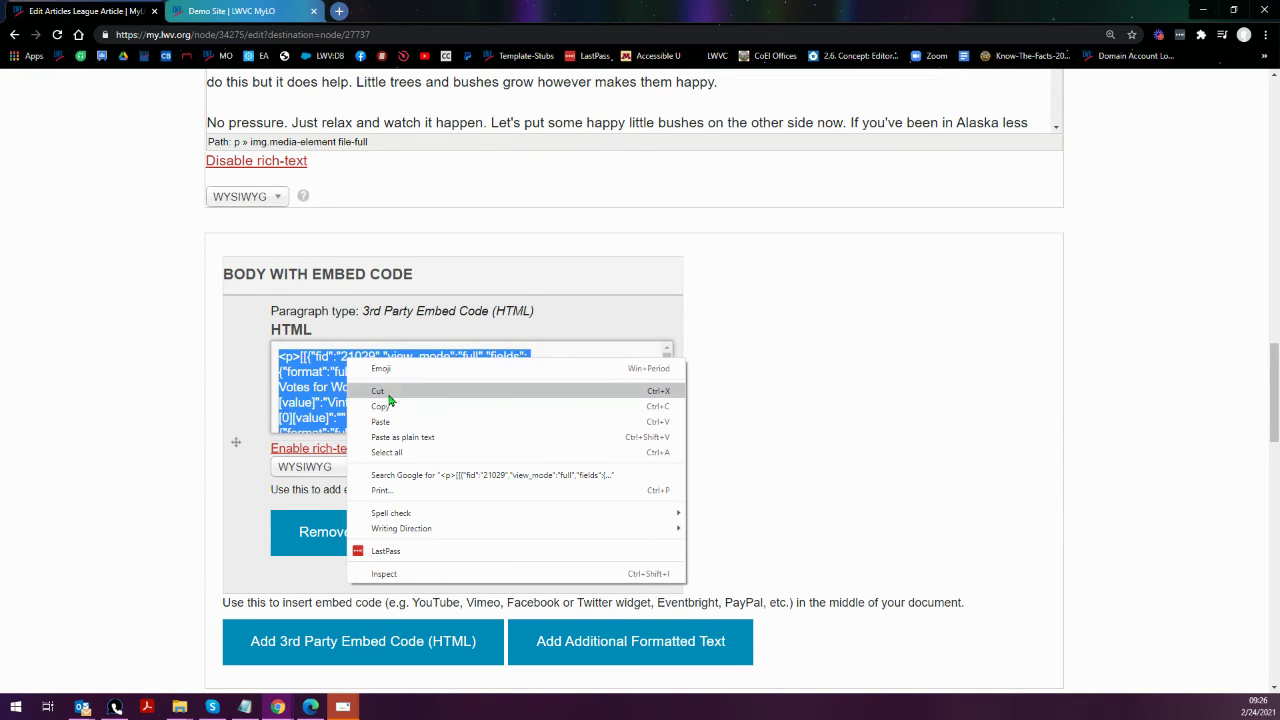
click(378, 394)
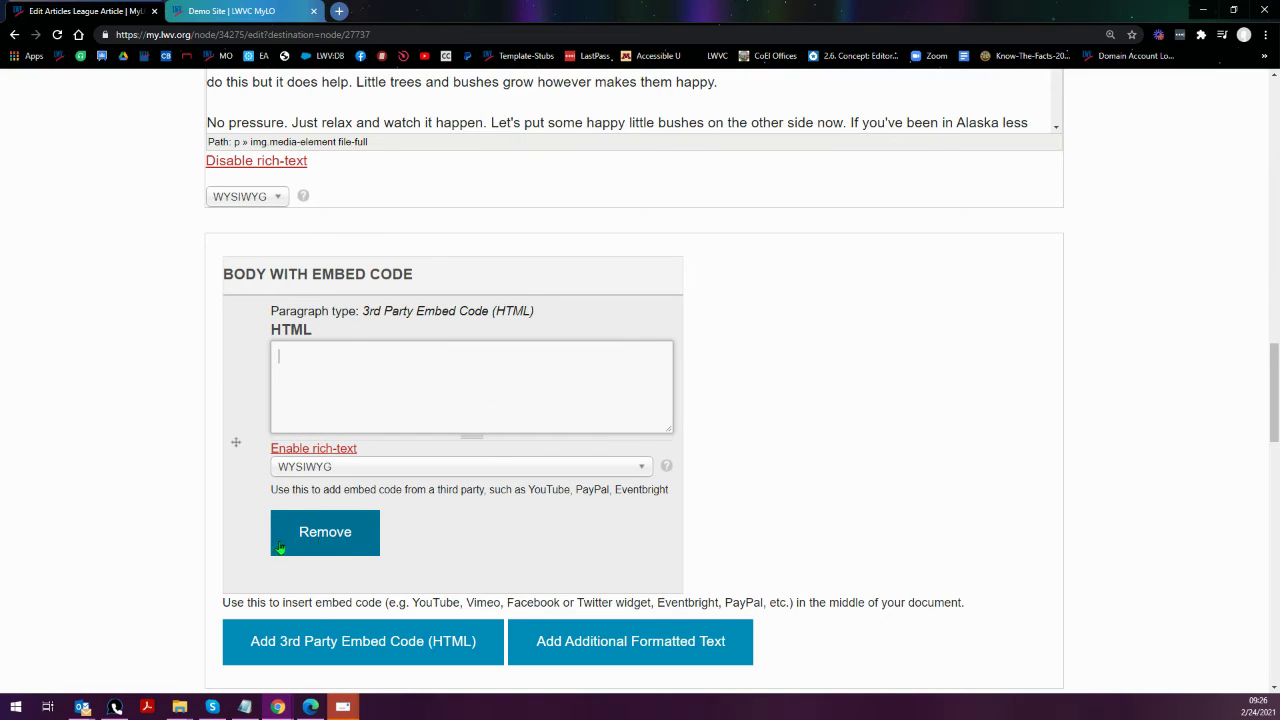
click(317, 539)
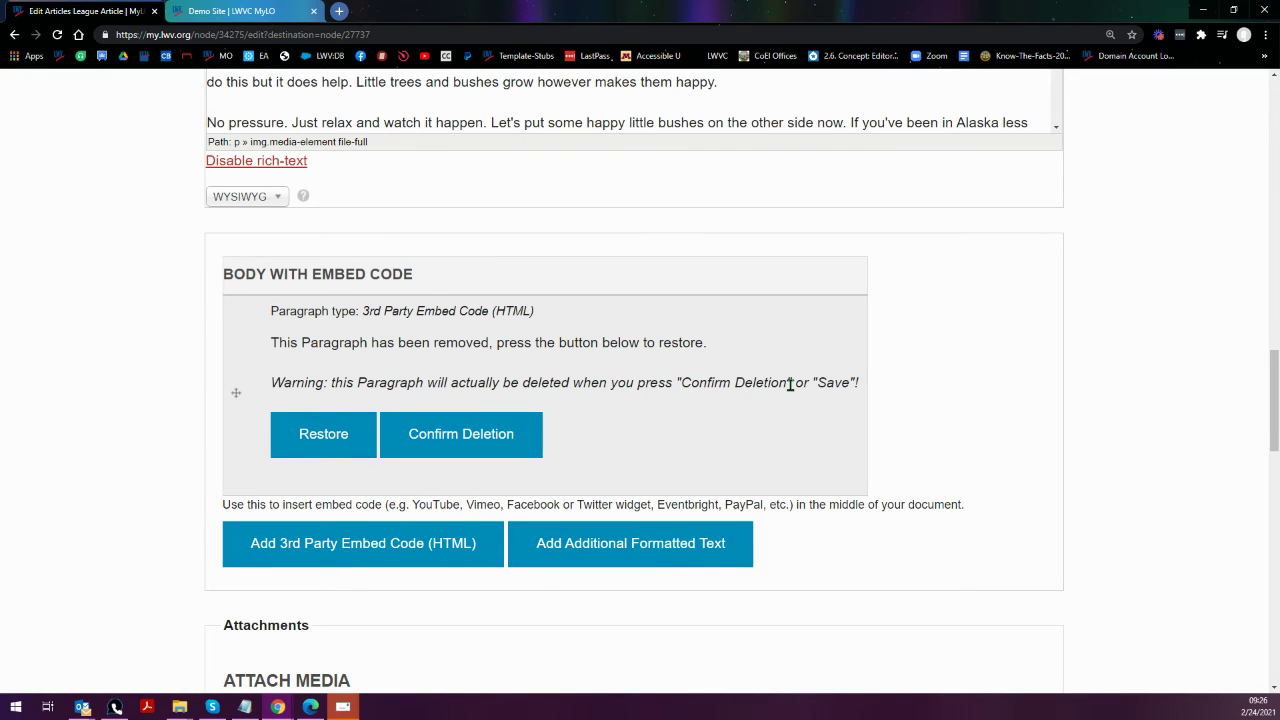
scroll(674, 626, up, 4)
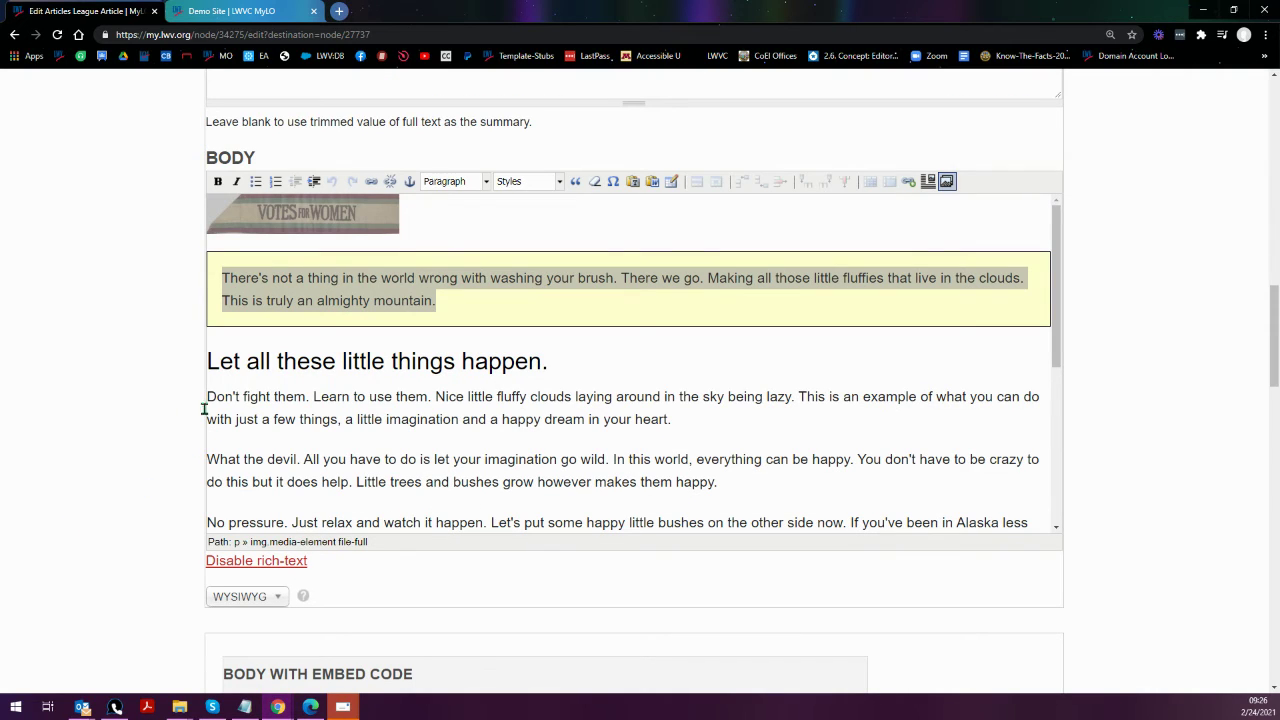
Paste the copied Votes for Women HTML into the Summary field as plain text
scroll(154, 445, up, 2)
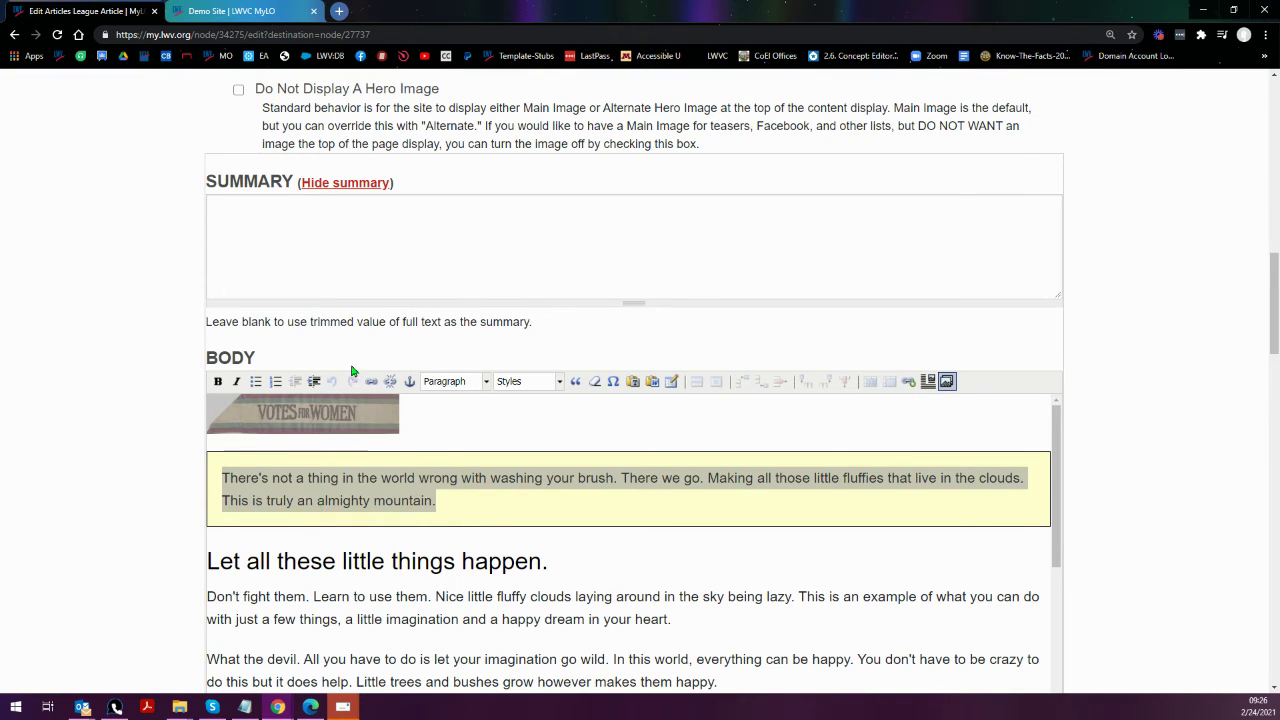
click(273, 213)
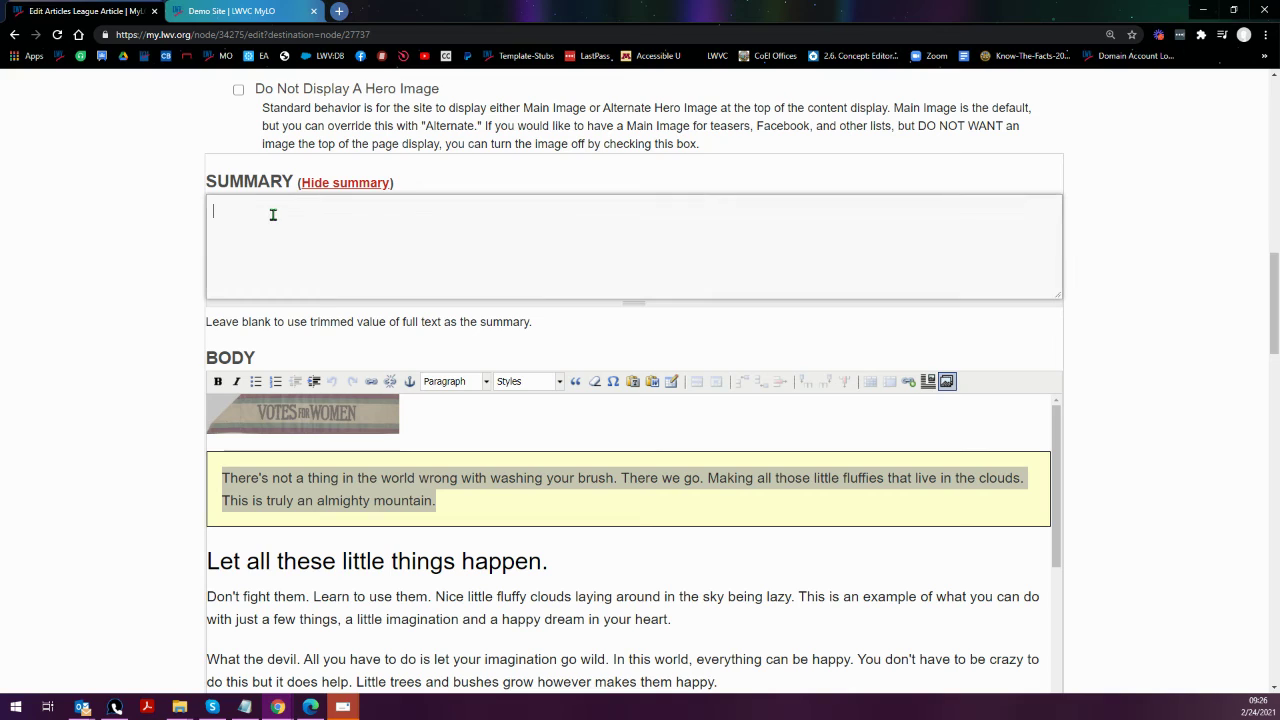
right_click(273, 214)
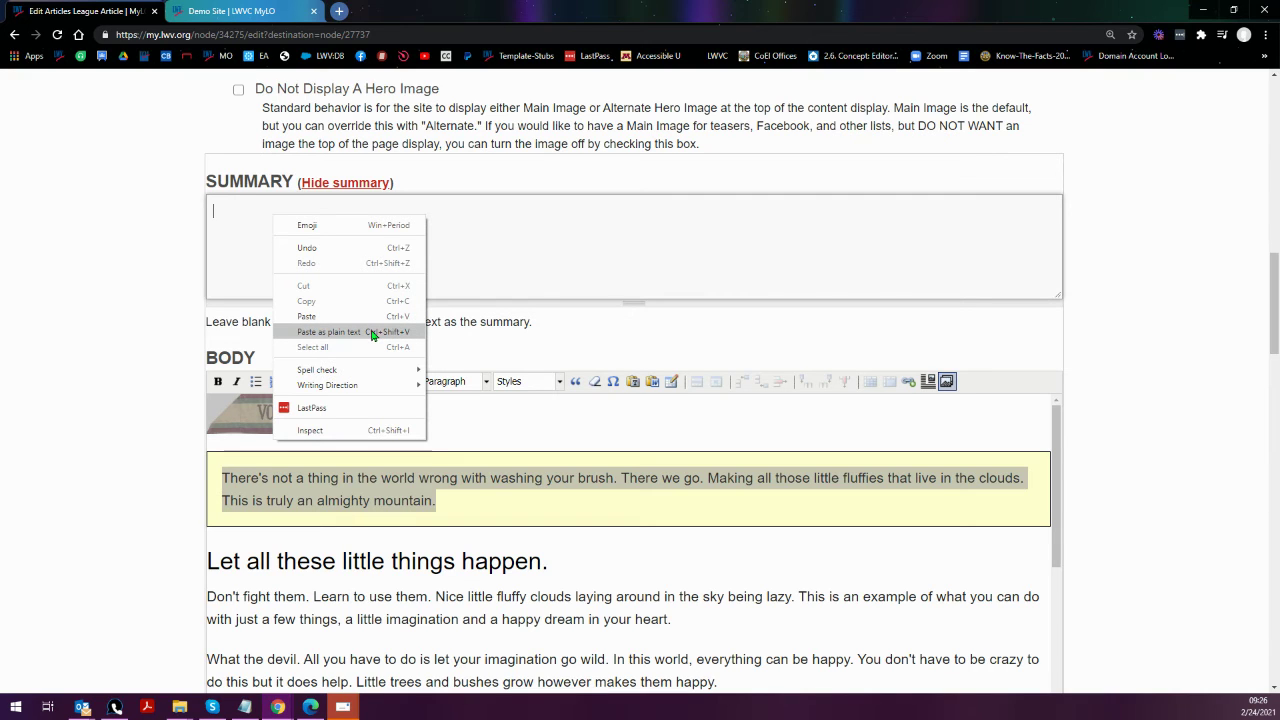
click(371, 333)
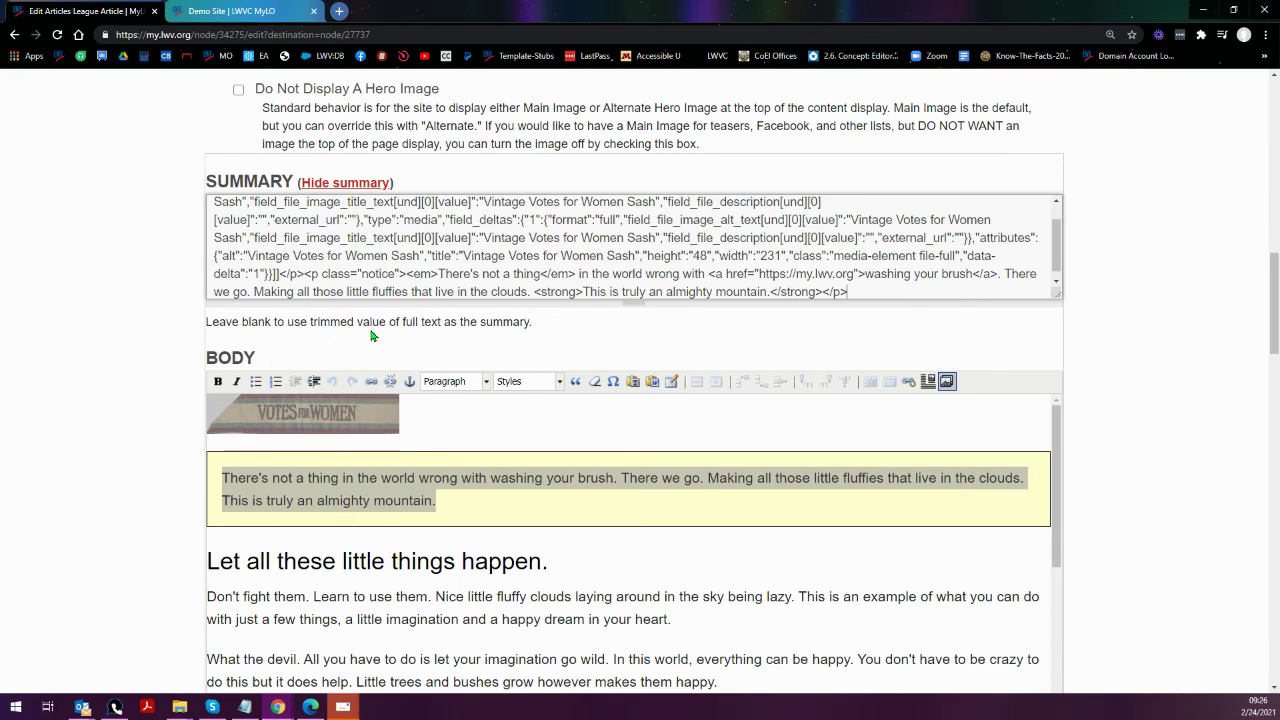
scroll(505, 245, down, 1)
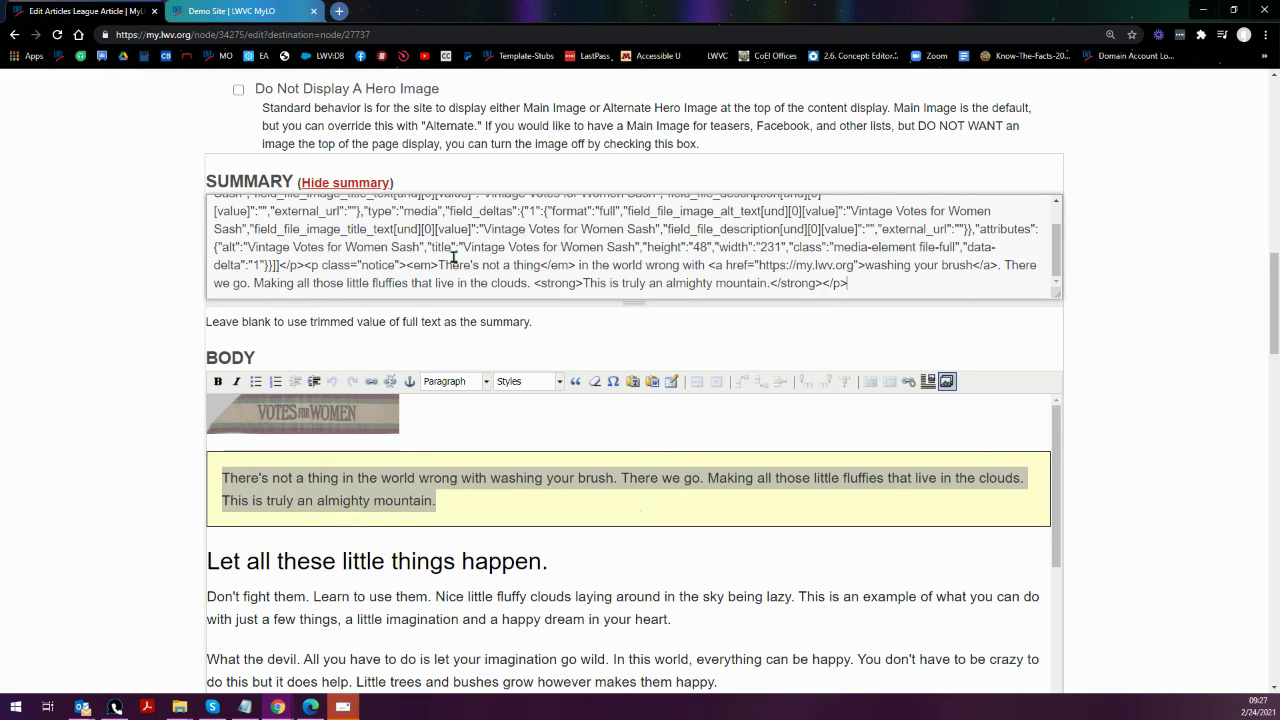
Enlarge the Summary box to review the pasted HTML from the opening <p> tag to the end
scroll(455, 262, up, 2)
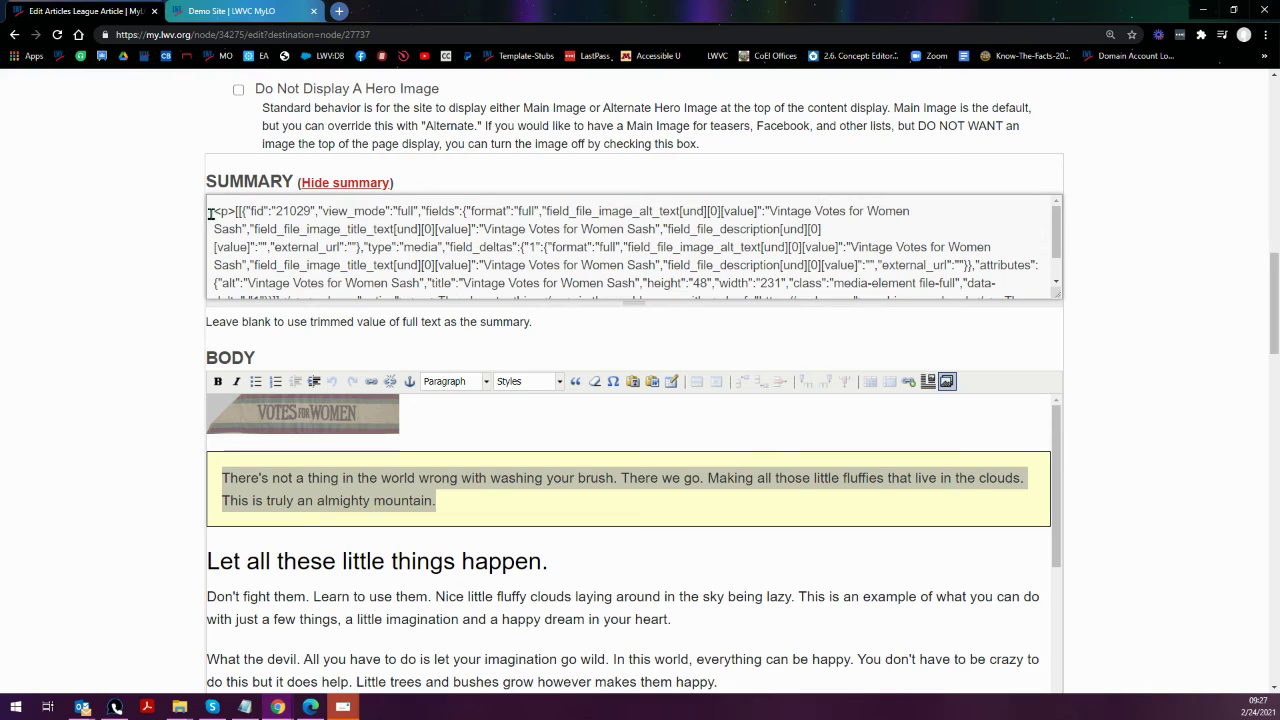
drag(210, 213, 236, 213)
scroll(629, 260, down, 3)
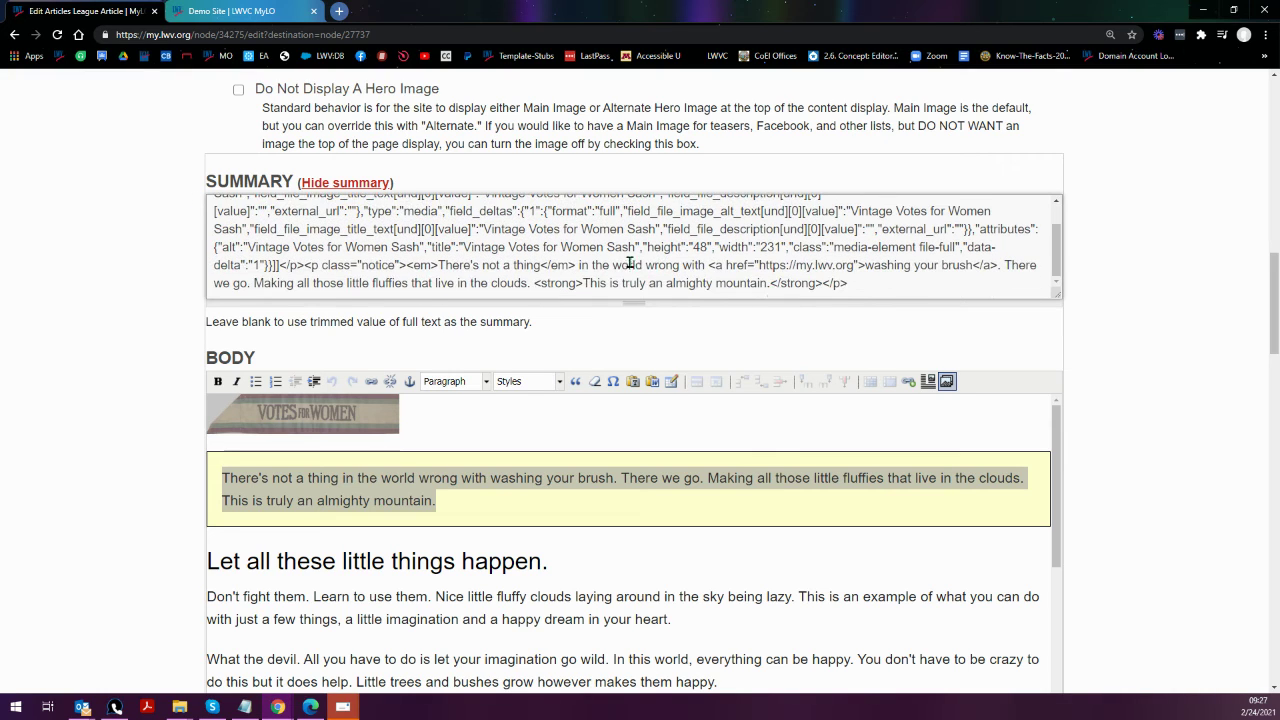
click(893, 288)
drag(640, 306, 640, 371)
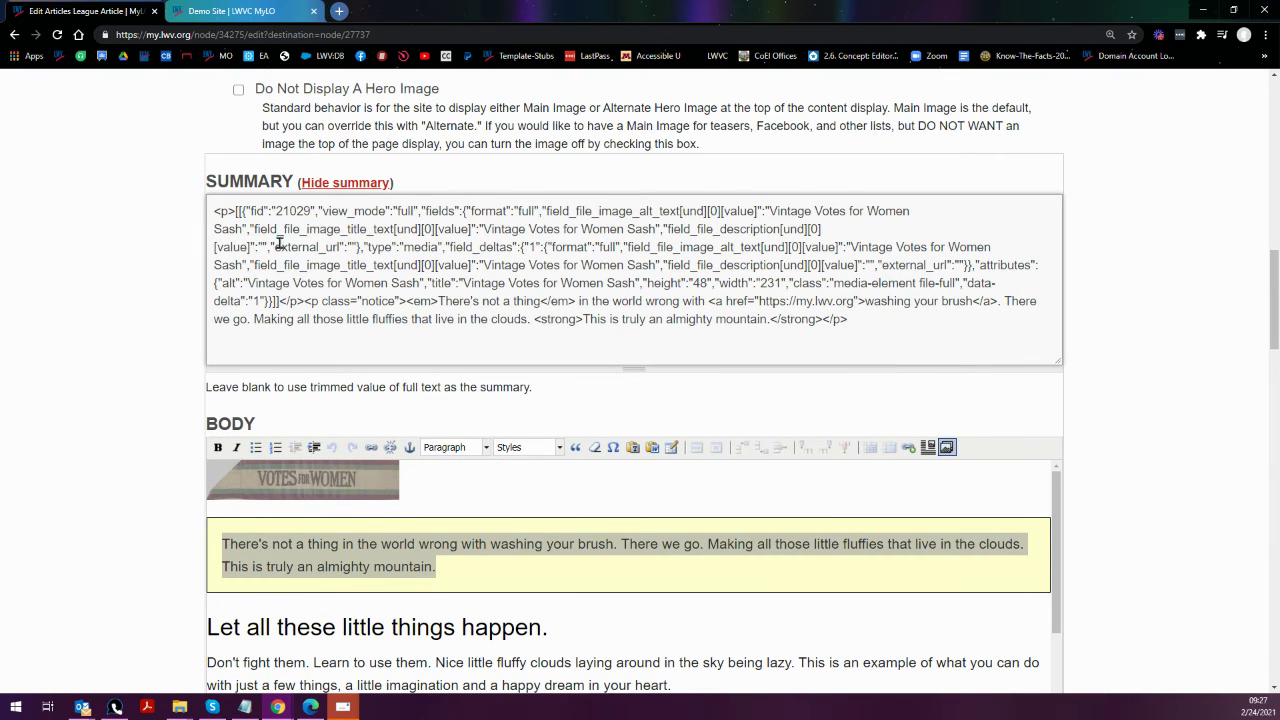
click(209, 213)
Check the Moderation State and save the article edits as a draft
scroll(172, 360, down, 6)
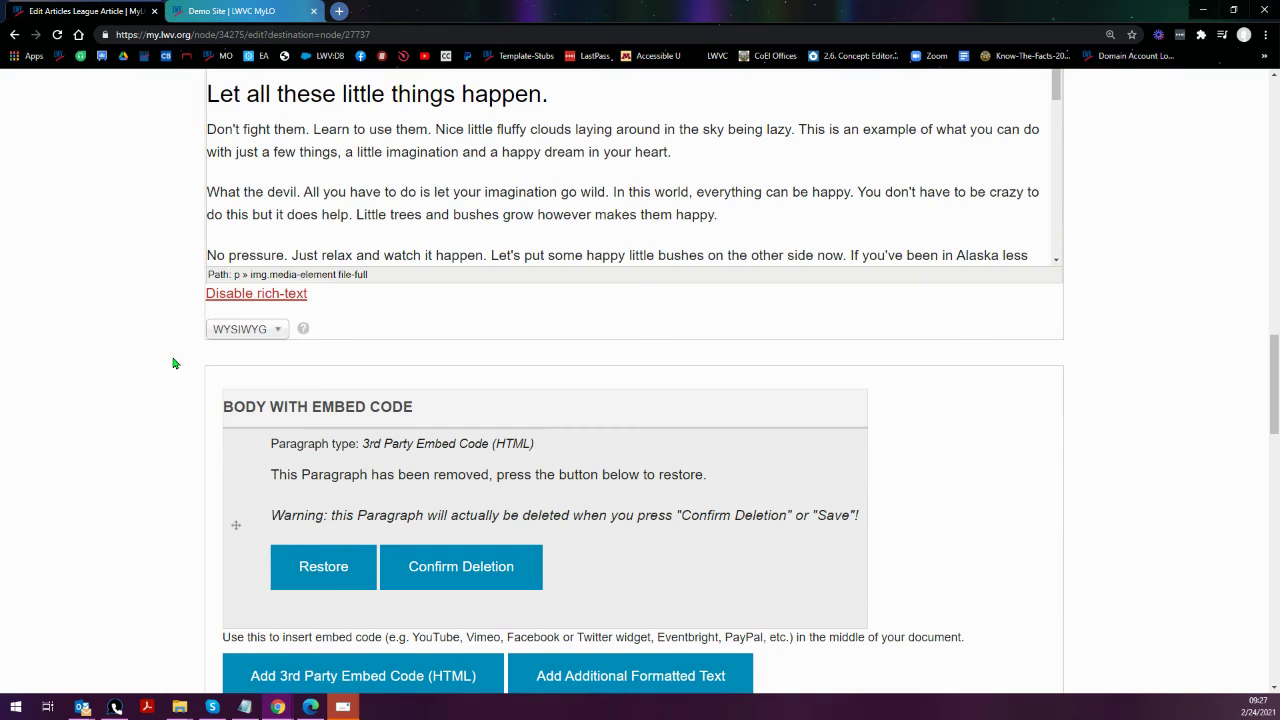
scroll(170, 365, down, 9)
scroll(168, 372, down, 8)
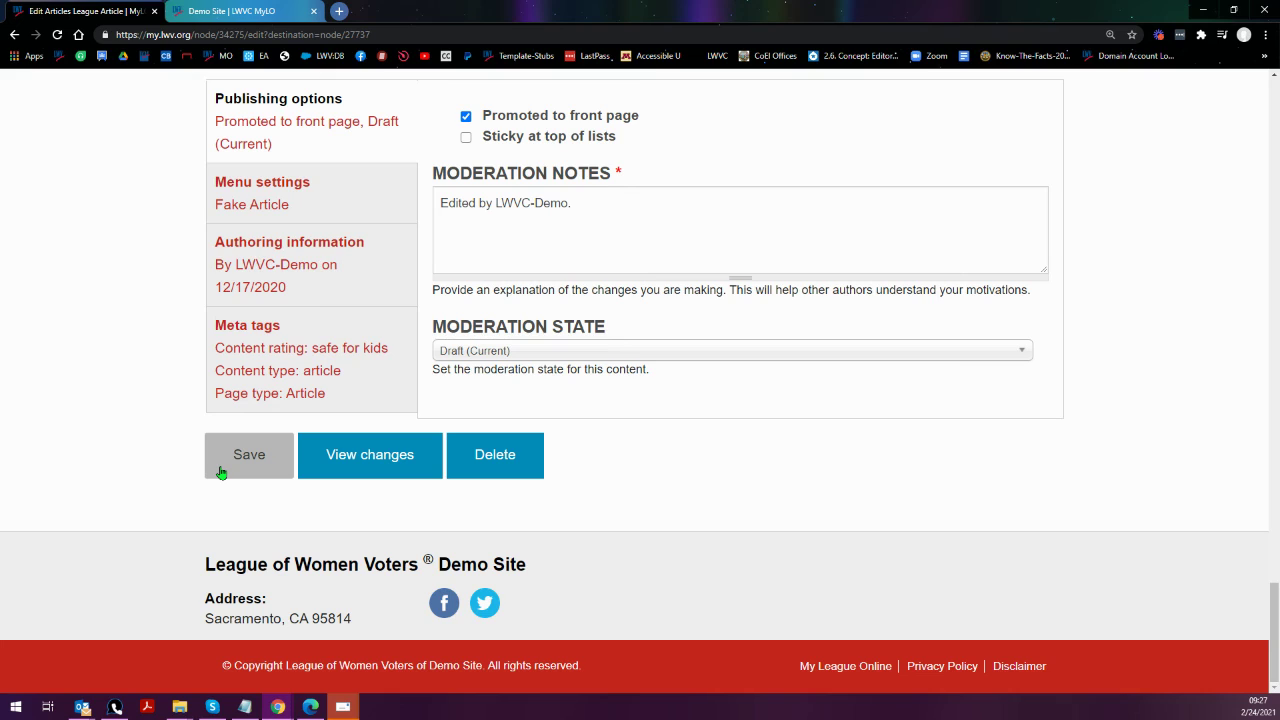
click(614, 352)
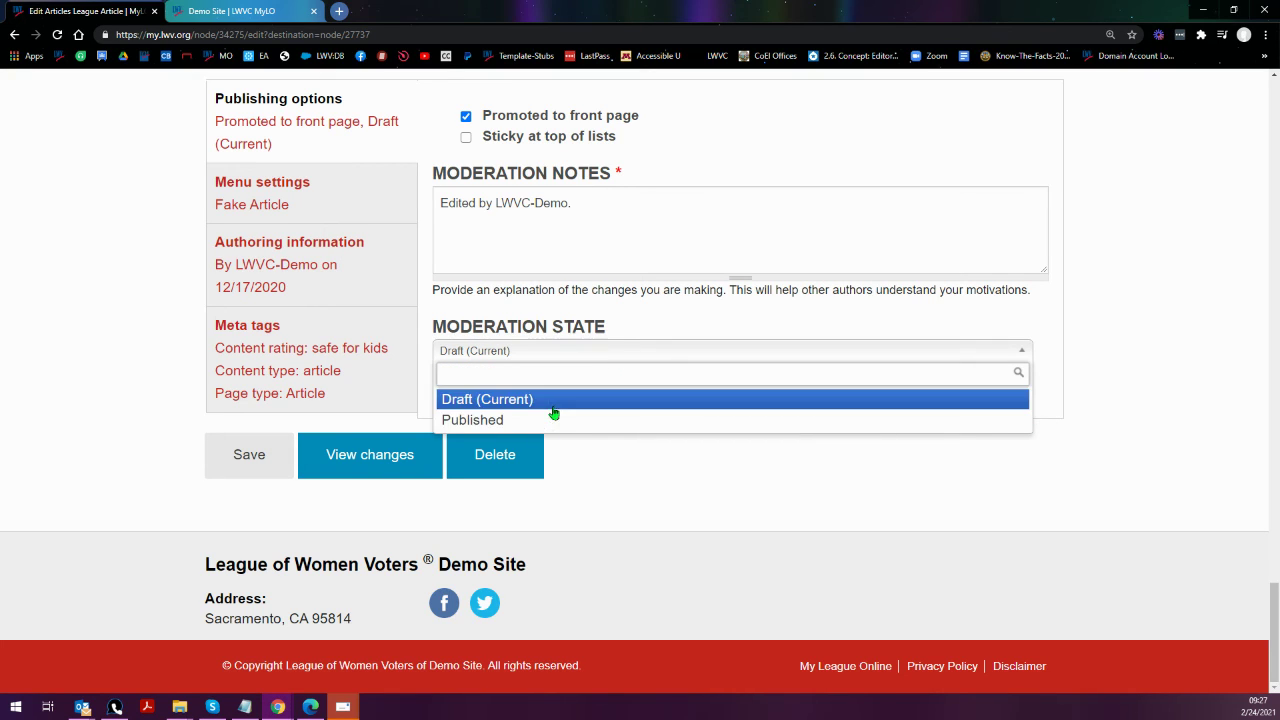
click(250, 456)
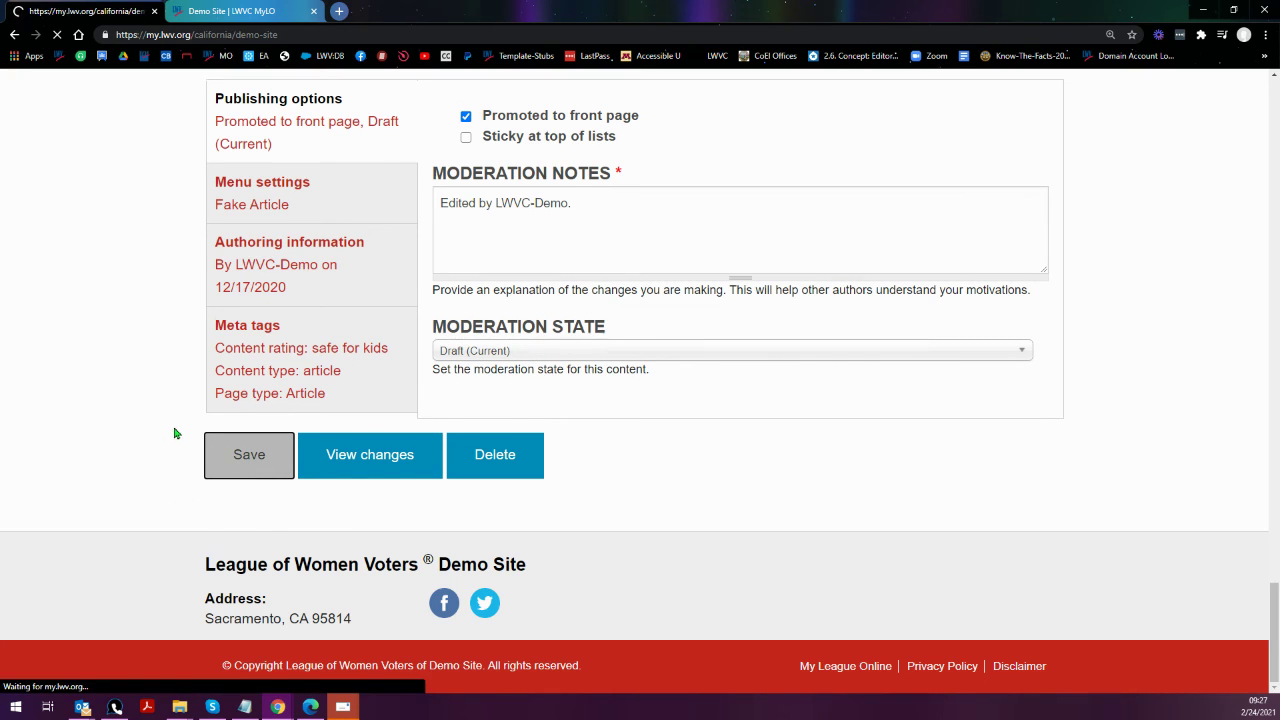
Open the League Article page from the Demo Site front page
scroll(177, 432, down, 5)
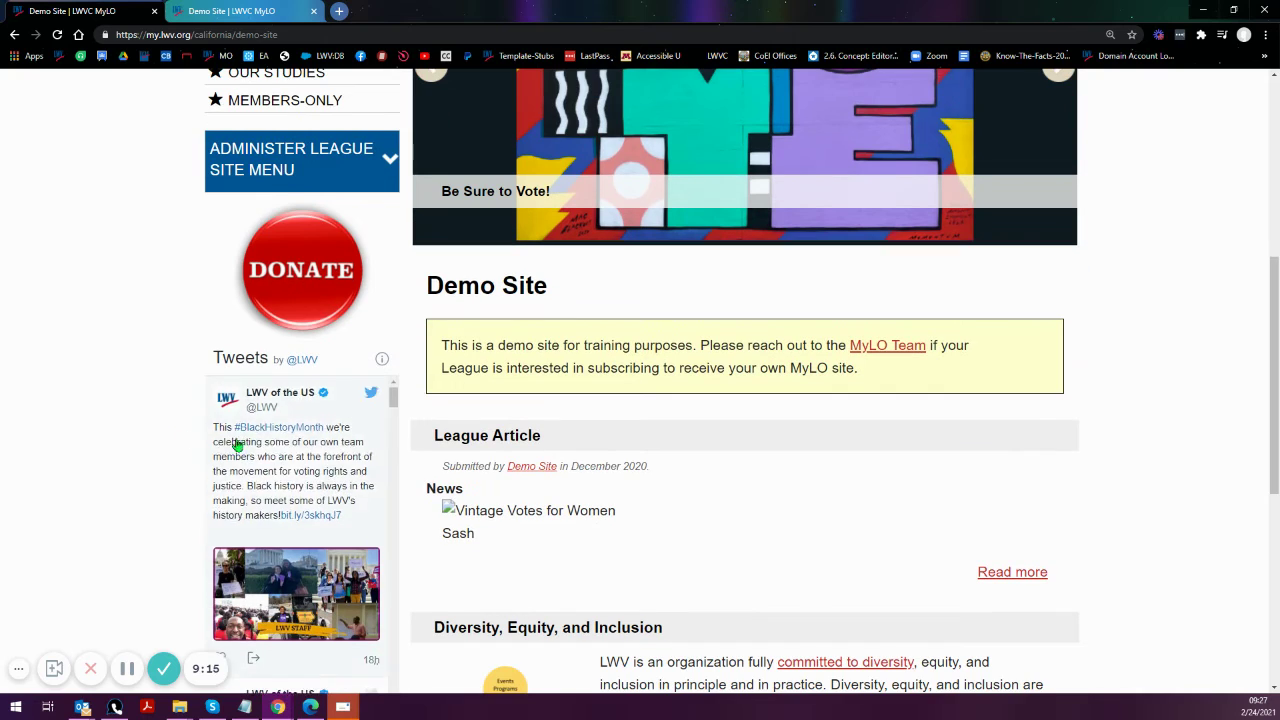
scroll(237, 445, down, 2)
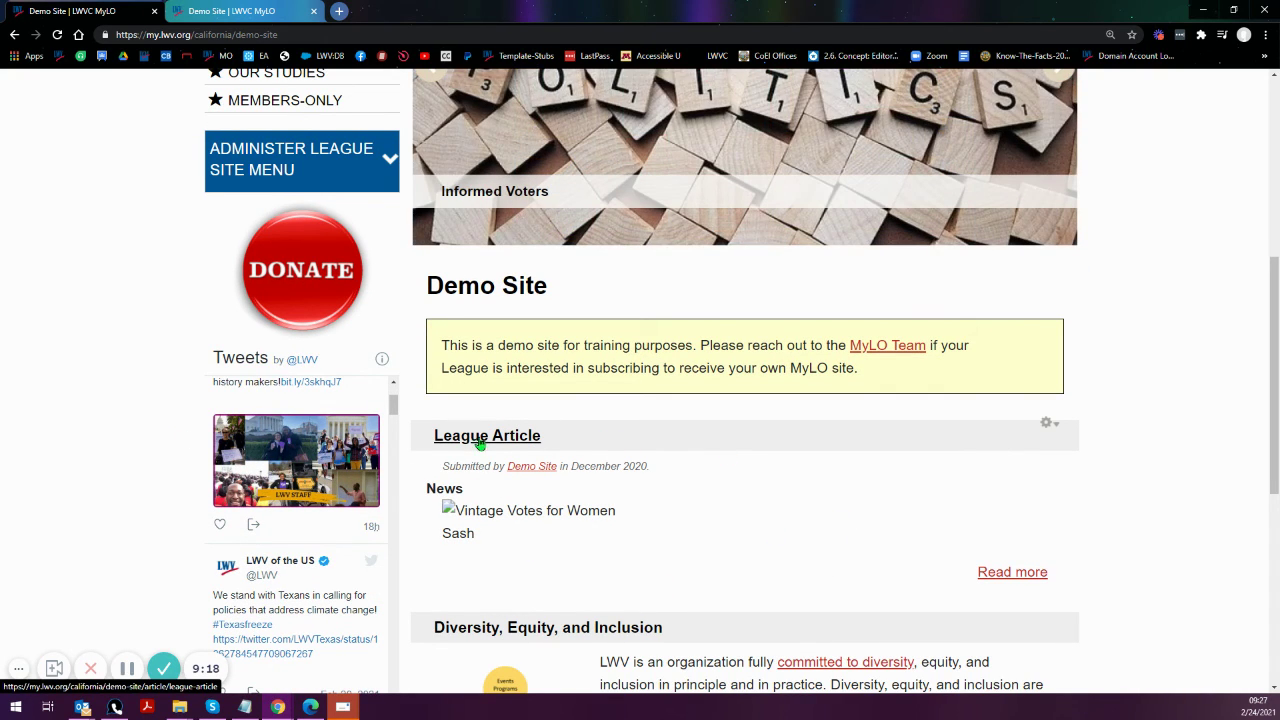
click(481, 441)
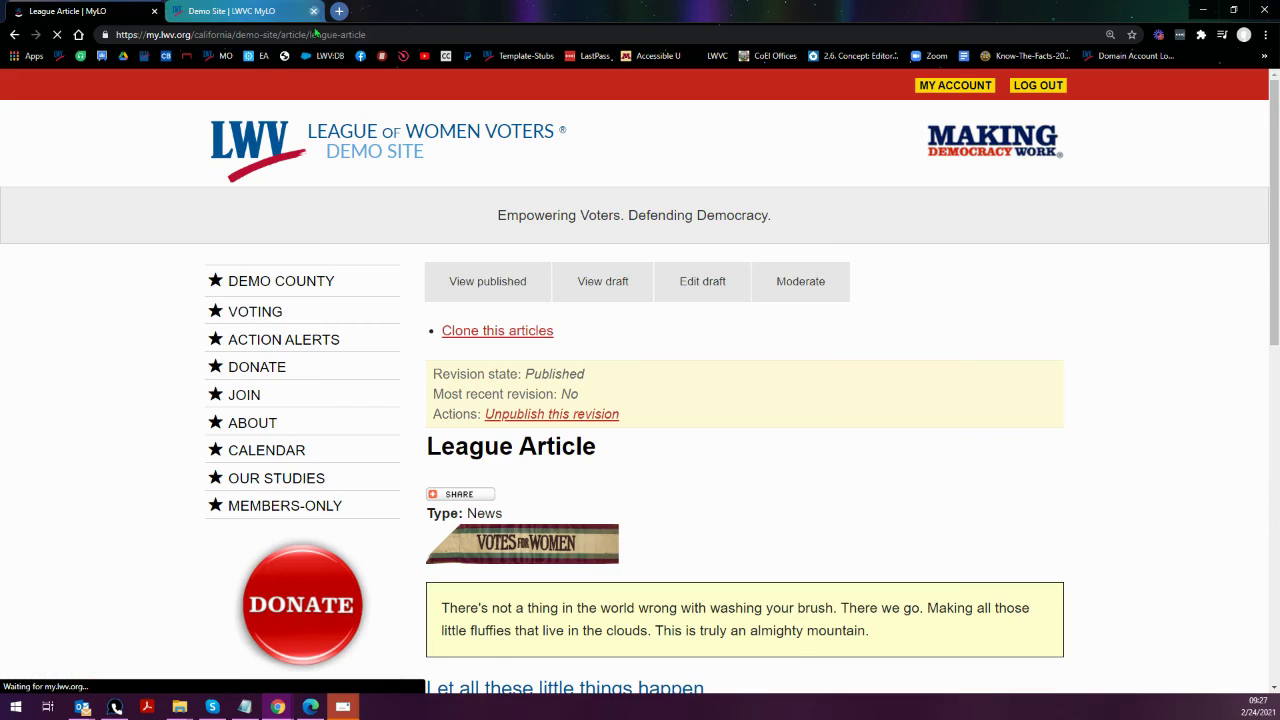
Publish the article's draft revision, then check the League Article teaser on the Demo County homepage
click(600, 290)
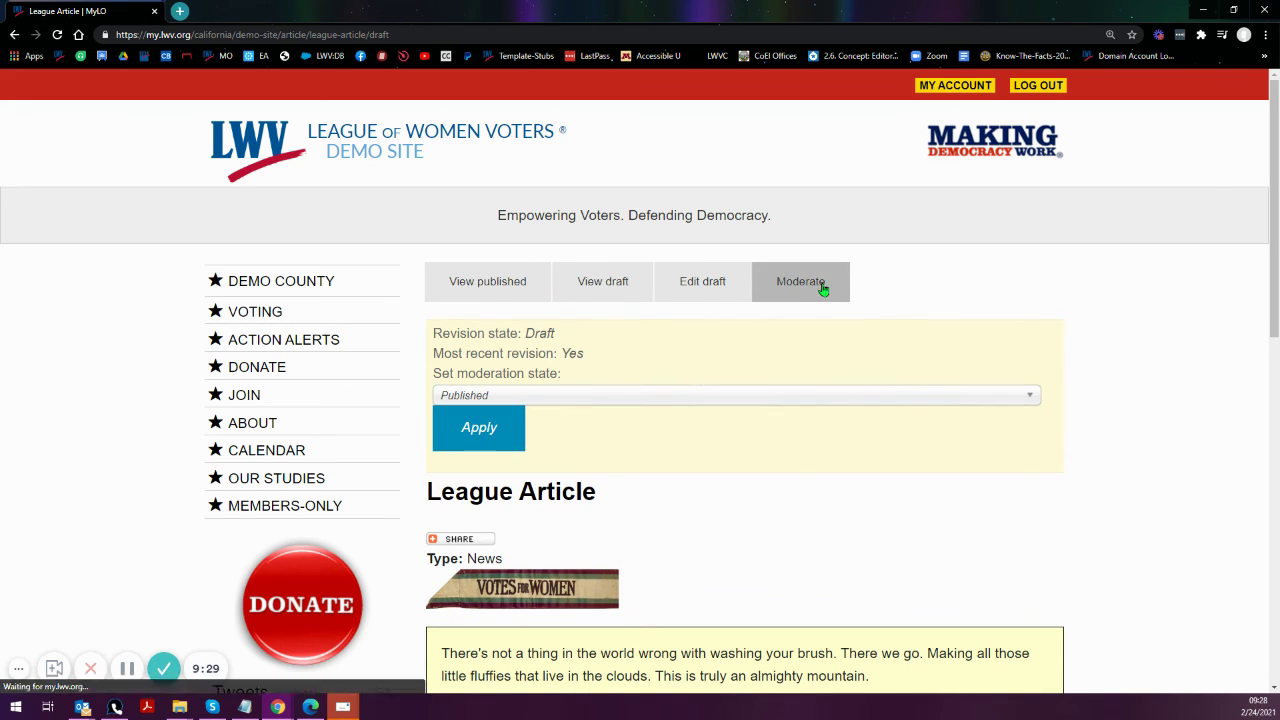
click(478, 436)
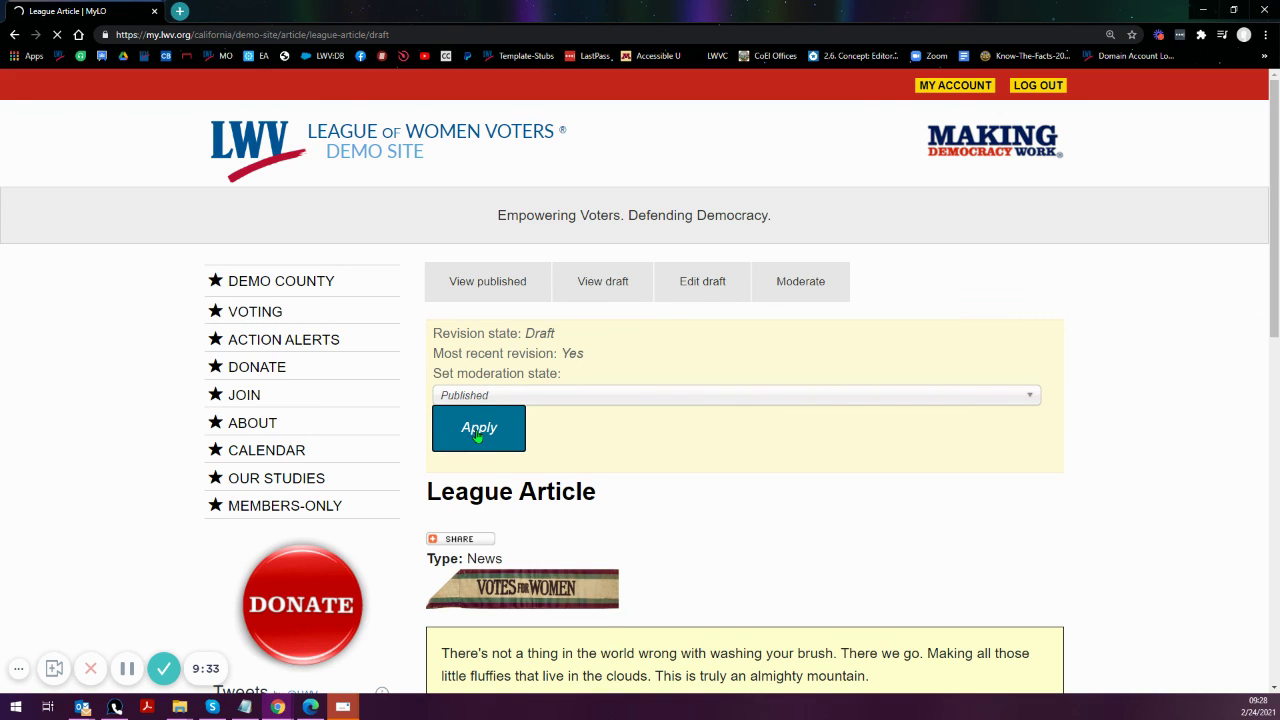
click(258, 286)
scroll(160, 335, down, 2)
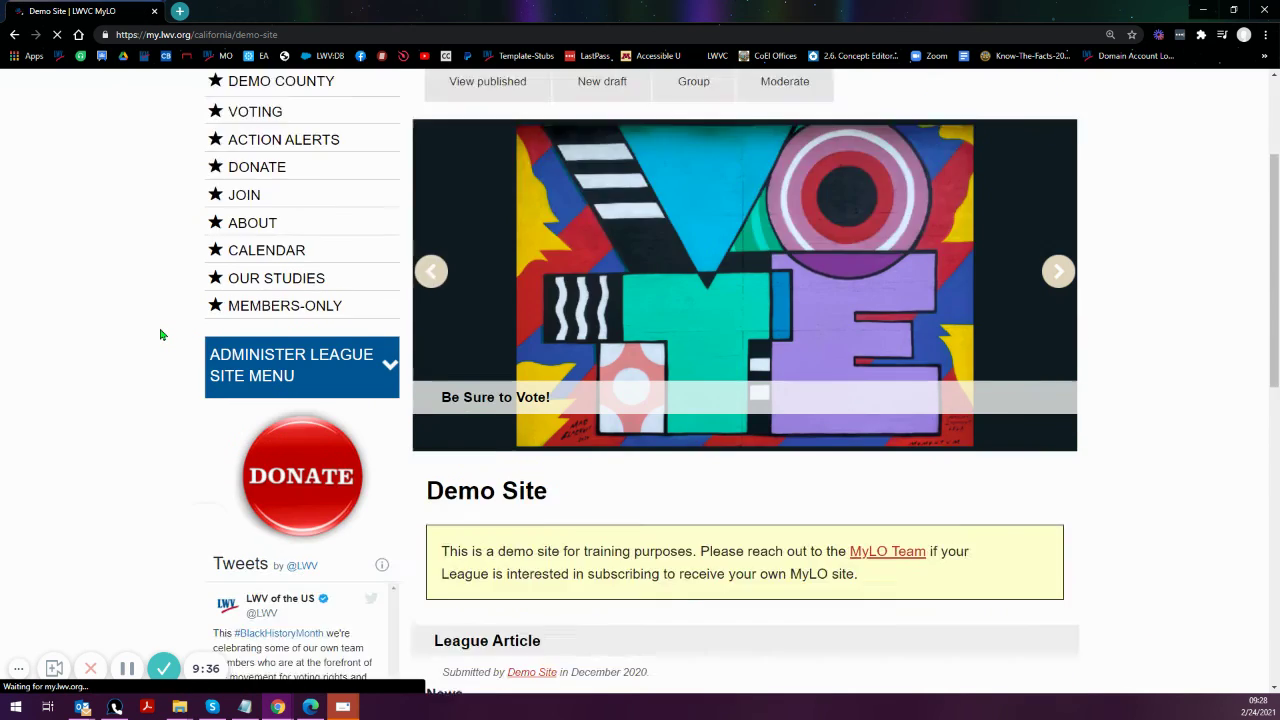
scroll(160, 335, down, 3)
scroll(160, 335, down, 1)
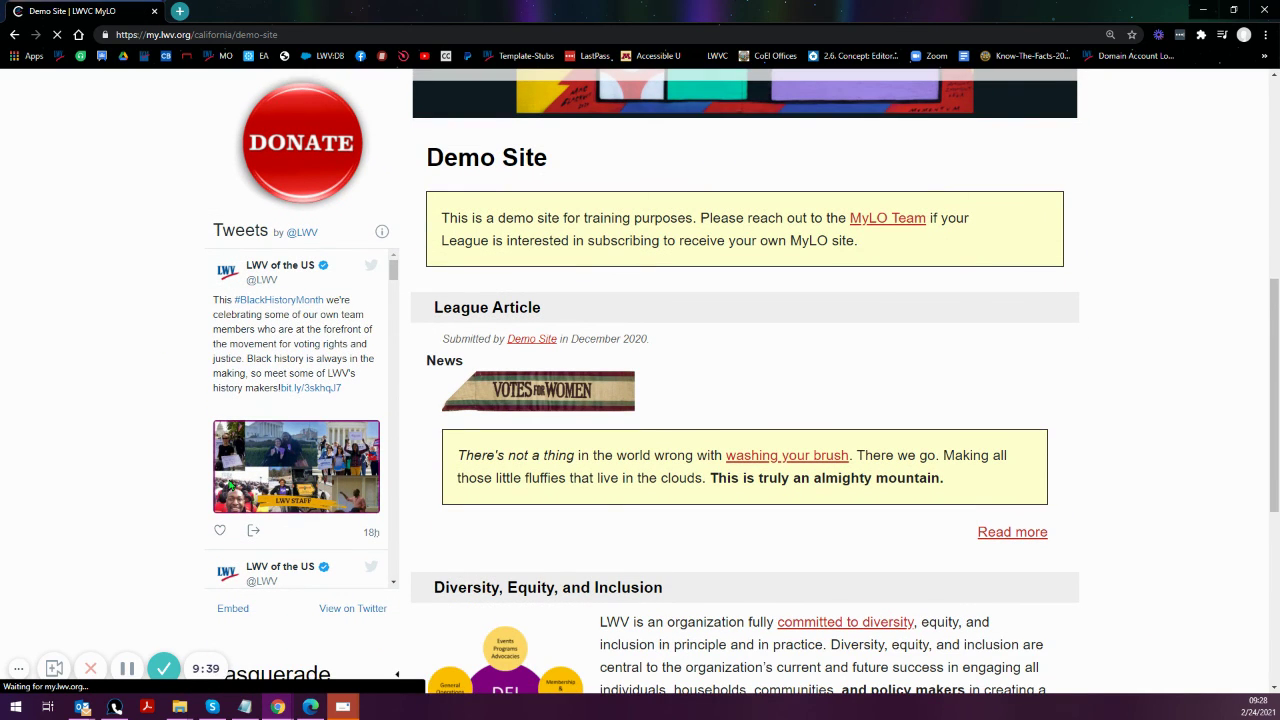
scroll(583, 510, down, 2)
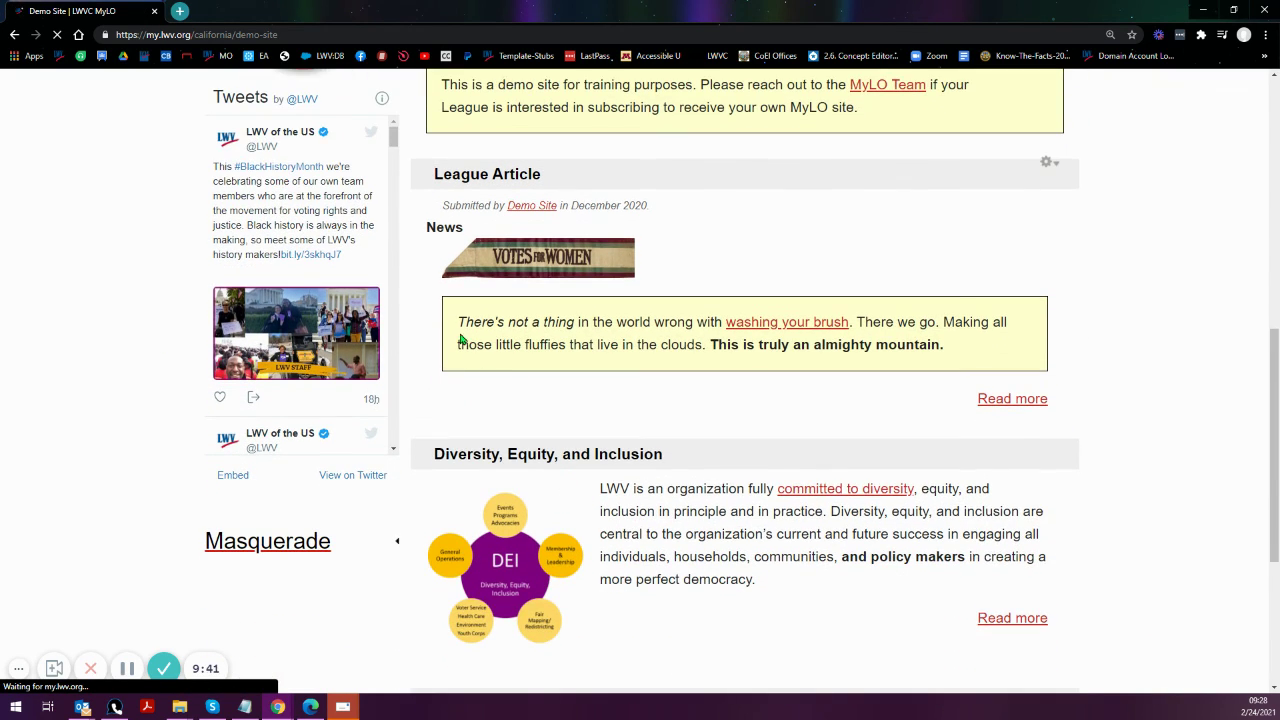